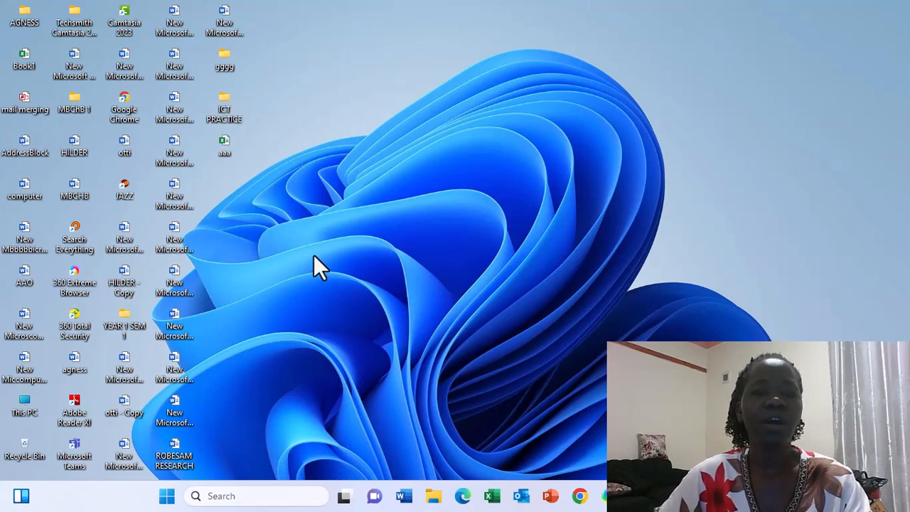
Open the ICT PRACTICE folder on the desktop and open the Word document whose name ends in 3.1-1
double_click(229, 107)
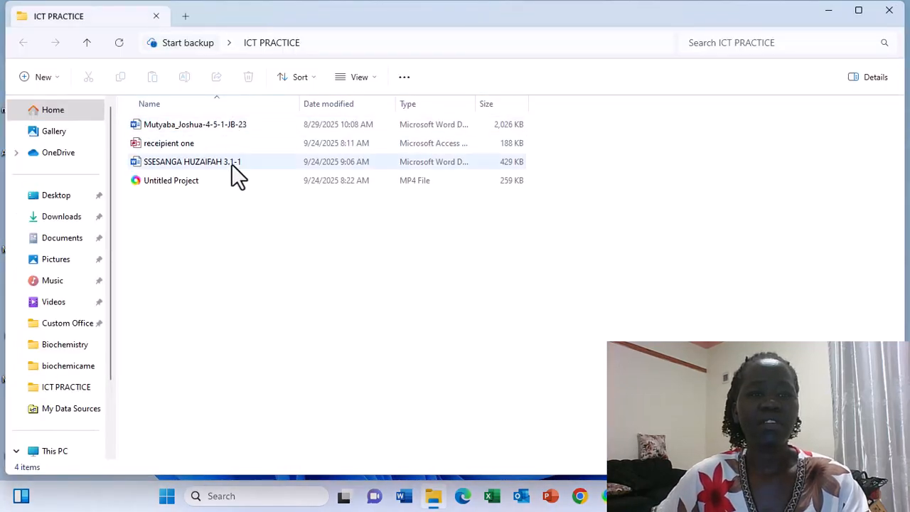
left_click(235, 161)
left_click(234, 161)
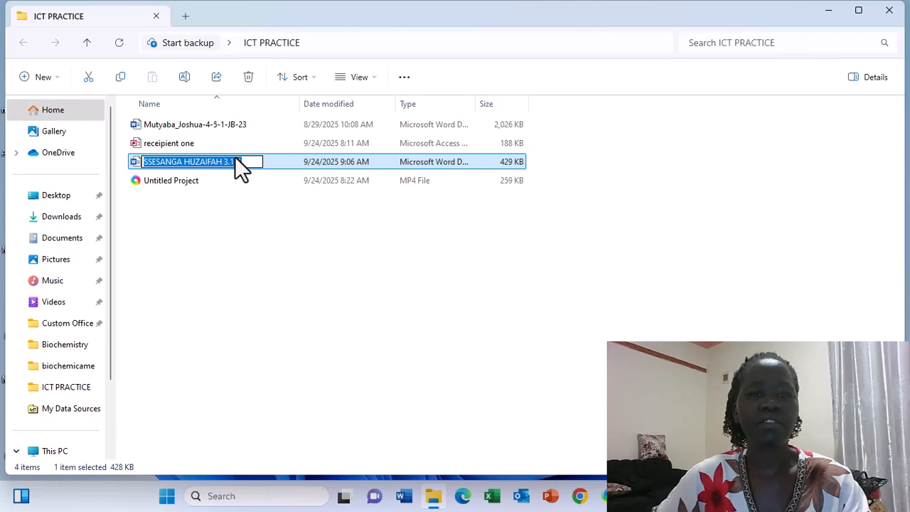
left_click(271, 165)
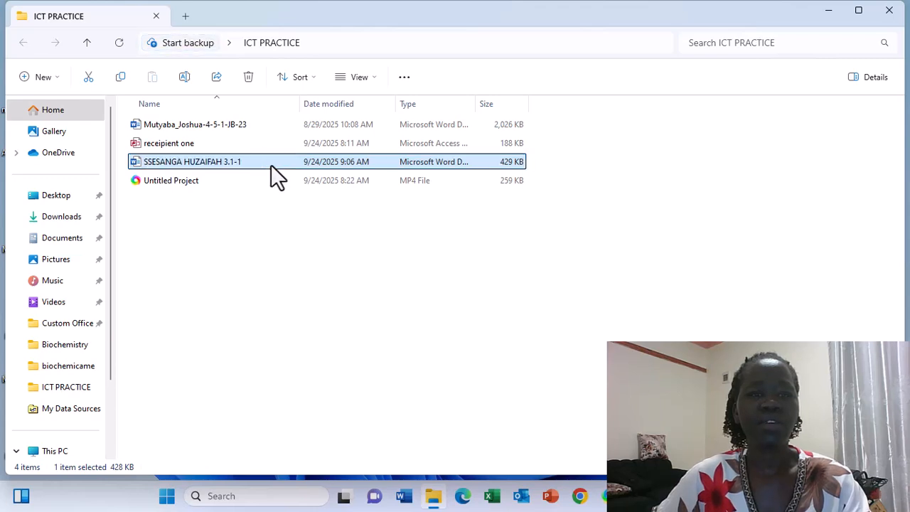
double_click(271, 165)
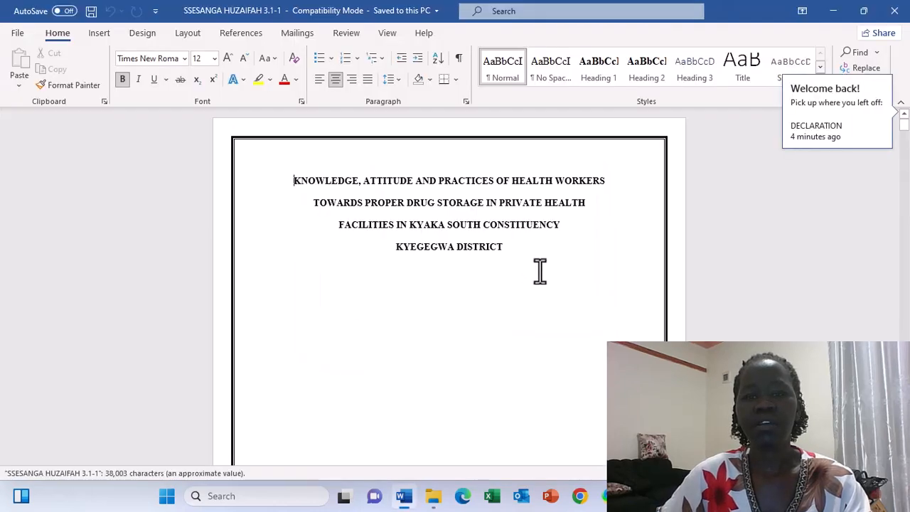
Insert a centred page number in the Plain Number 2 design at the bottom of the page
scroll(616, 334, "down", 1)
scroll(616, 334, "down", 1)
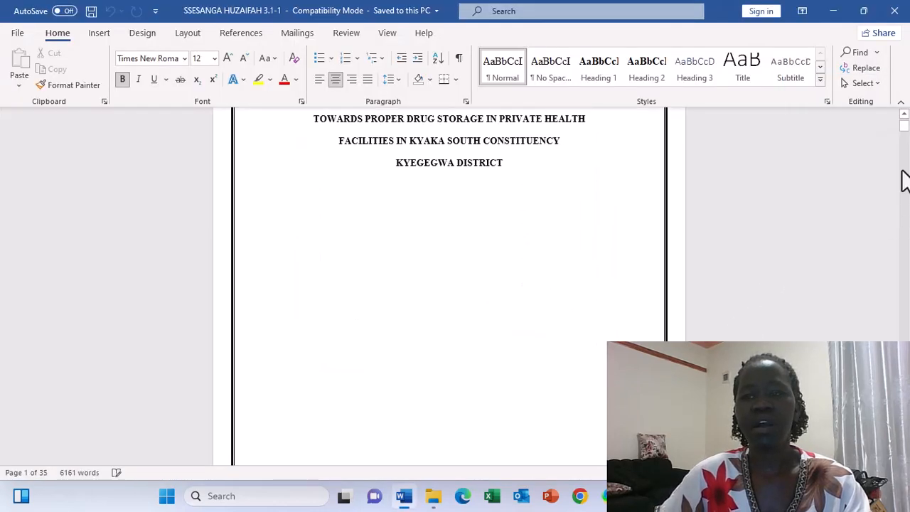
scroll(902, 174, "down", 5)
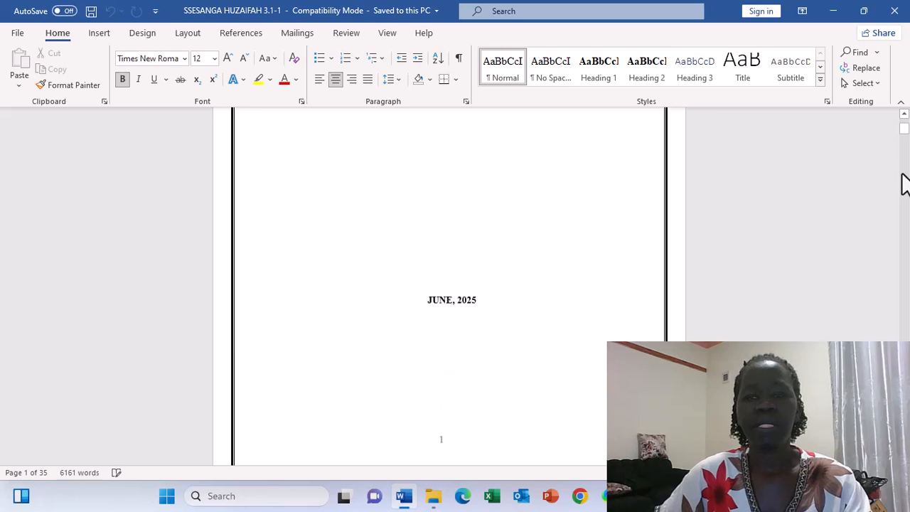
scroll(904, 167, "up", 5)
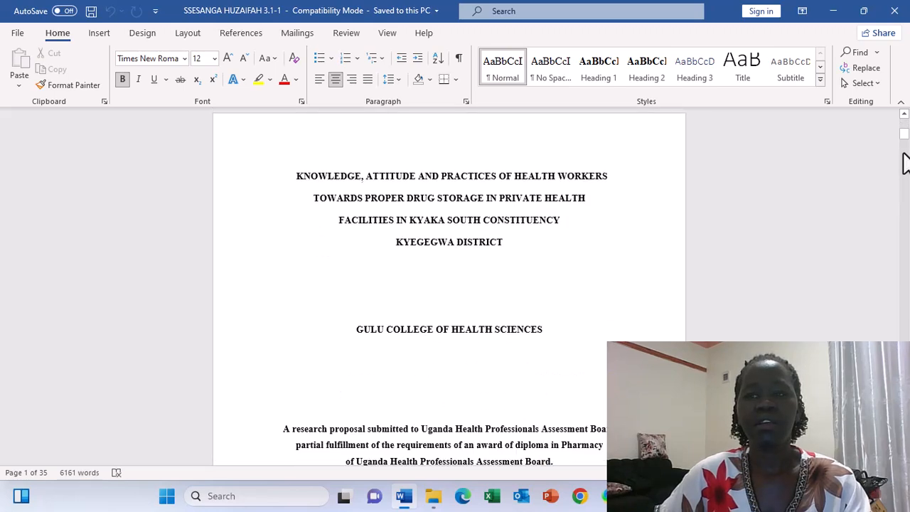
scroll(904, 162, "down", 5)
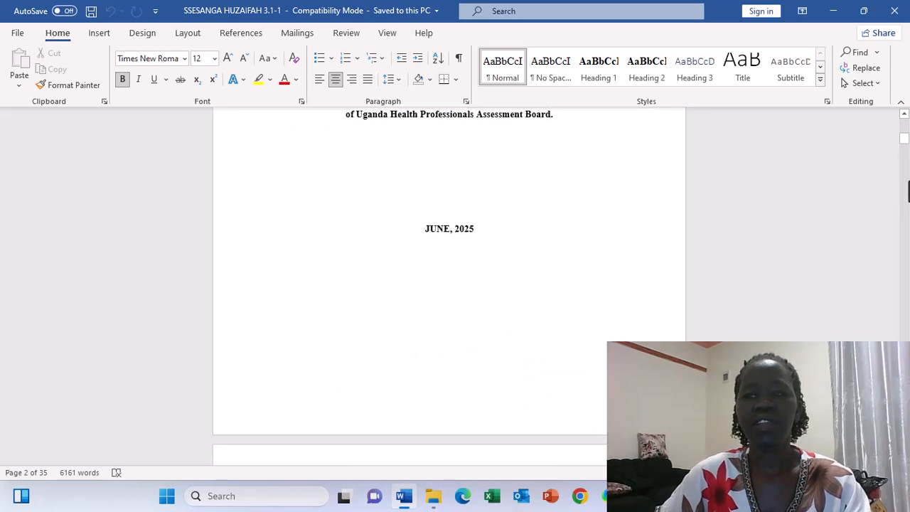
scroll(904, 174, "down", 5)
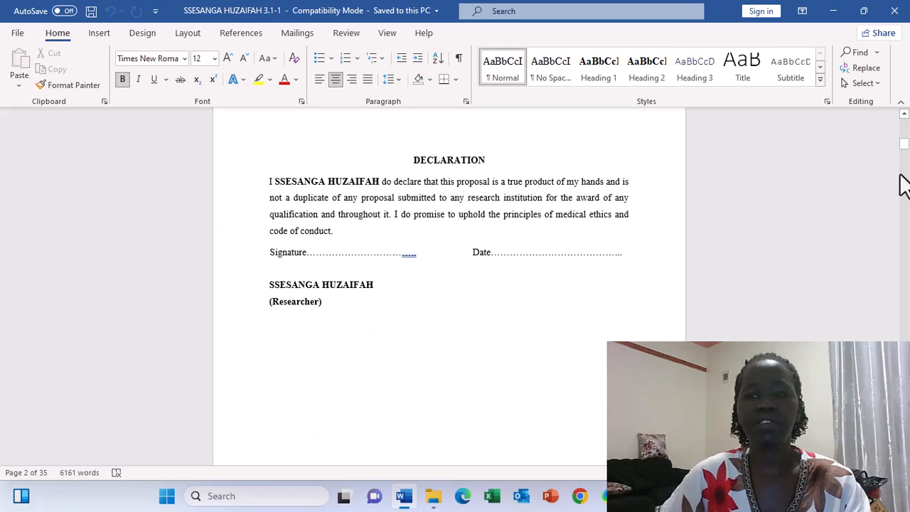
left_click(101, 34)
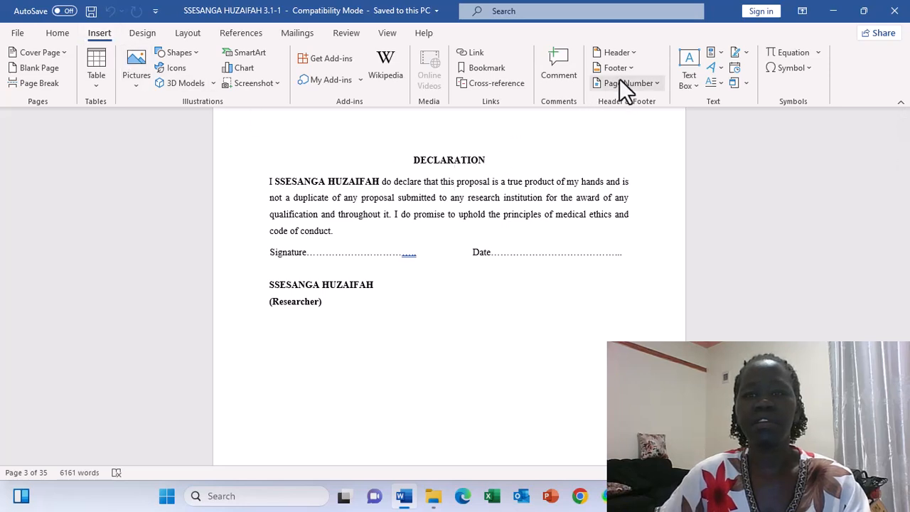
left_click(659, 85)
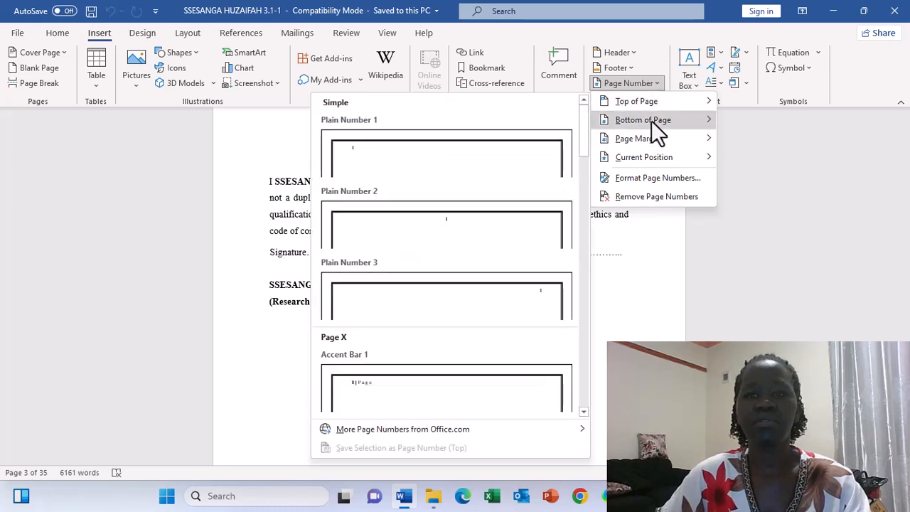
left_click(534, 227)
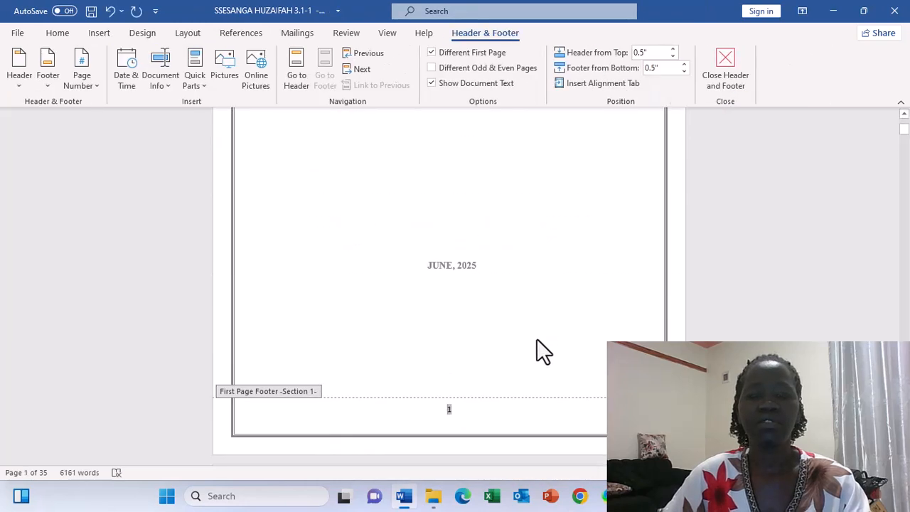
Leave footer editing and apply the Heading 1 style to the DECLARATION title
scroll(629, 346, "down", 3)
scroll(698, 297, "down", 6)
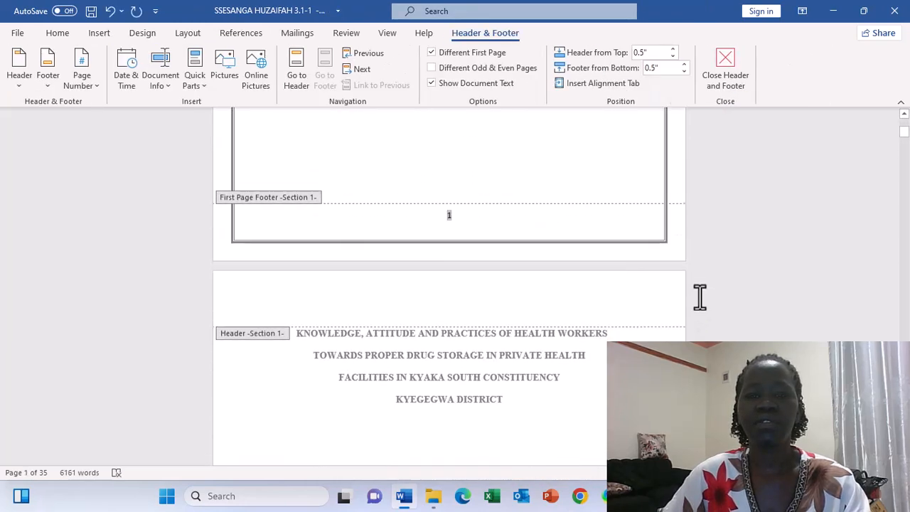
scroll(705, 287, "down", 7)
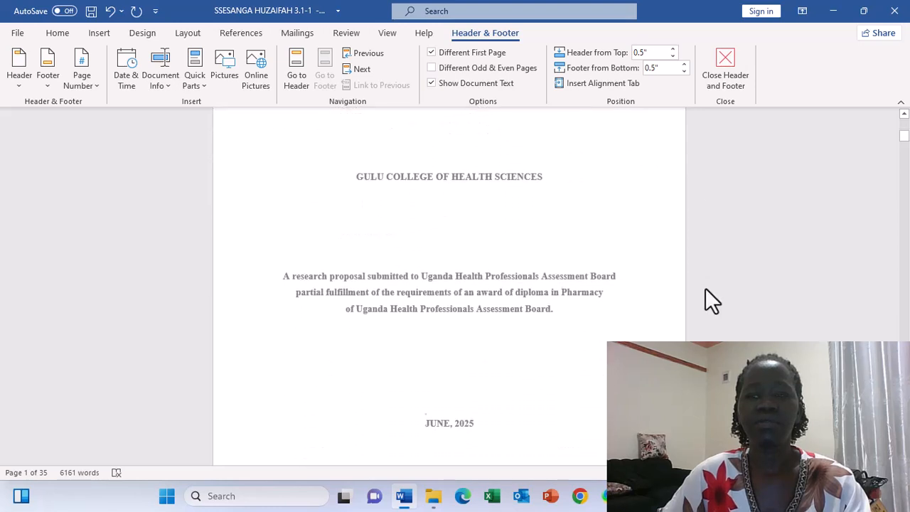
scroll(706, 287, "down", 3)
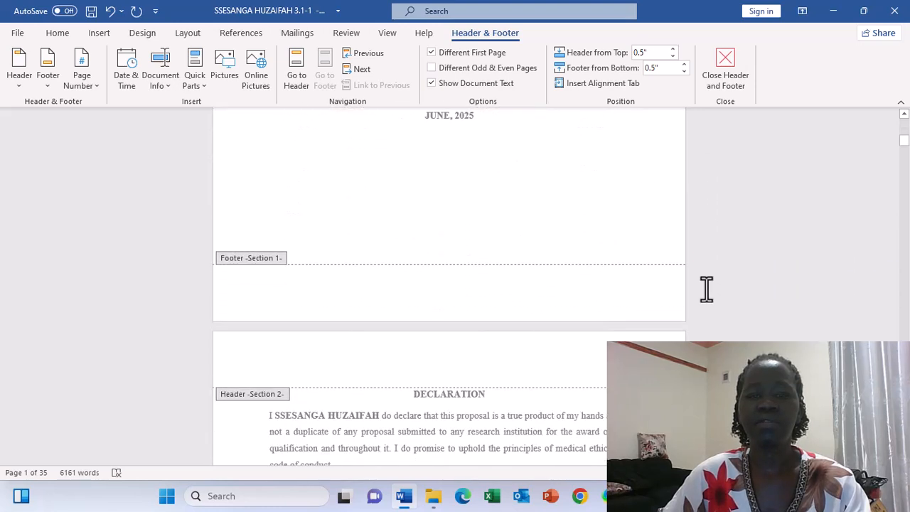
double_click(627, 158)
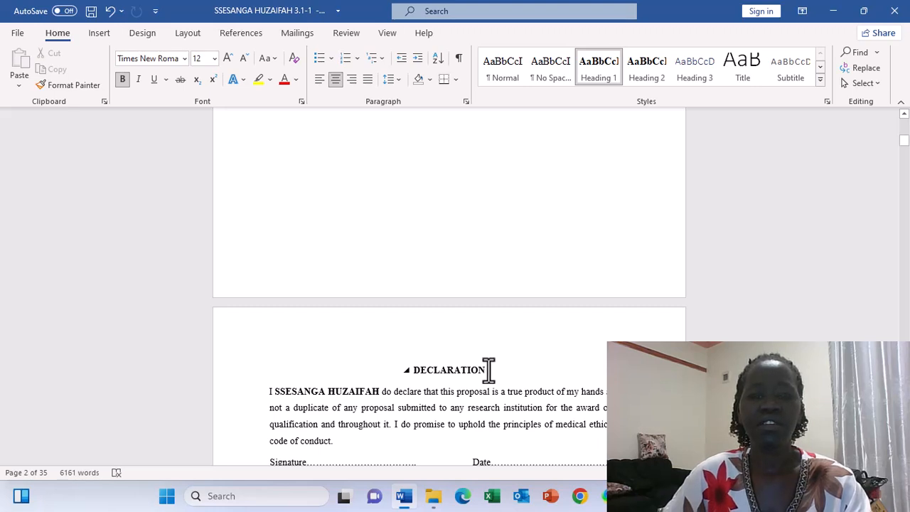
left_click_drag(486, 366, 402, 361)
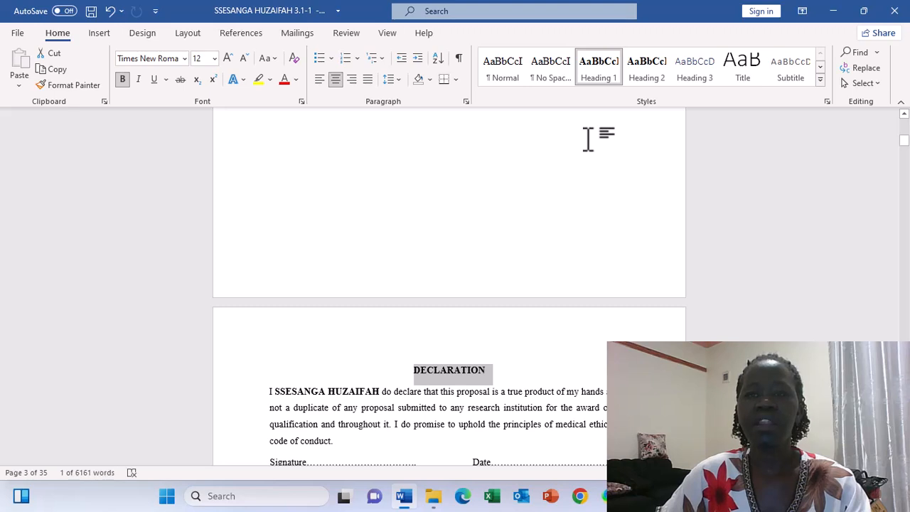
left_click(593, 78)
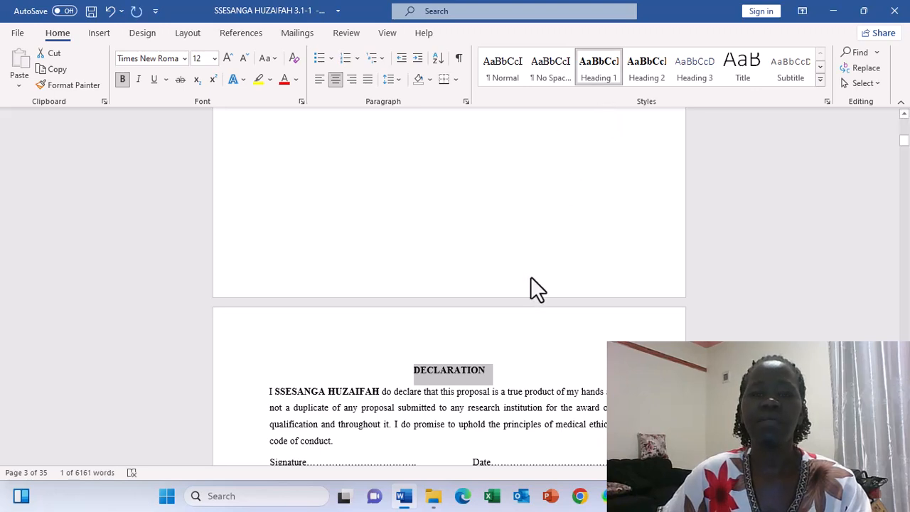
Apply the Heading 1 style to the APPROVAL title
scroll(534, 293, "down", 5)
scroll(538, 318, "down", 12)
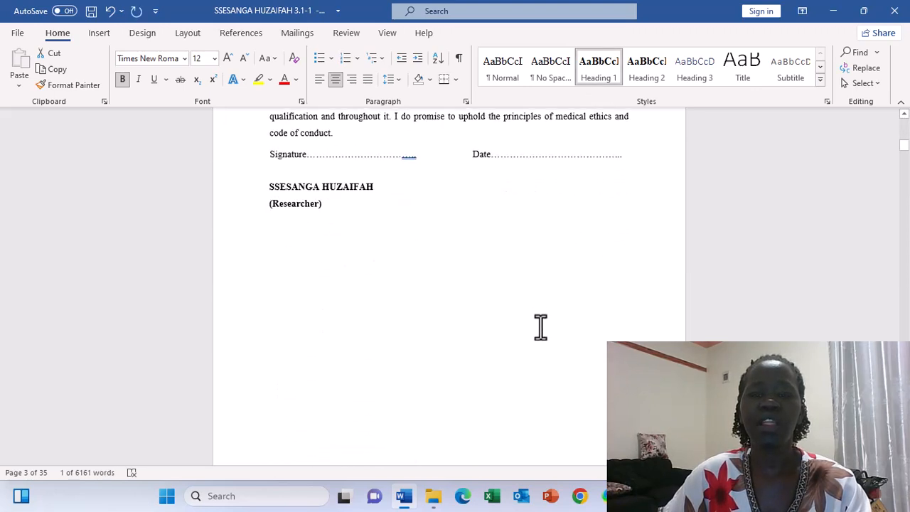
scroll(541, 325, "down", 3)
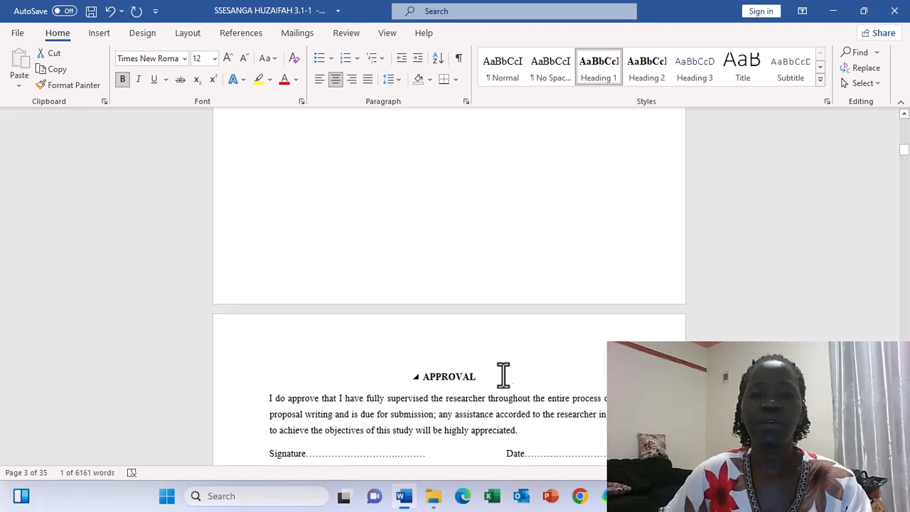
left_click_drag(475, 375, 419, 375)
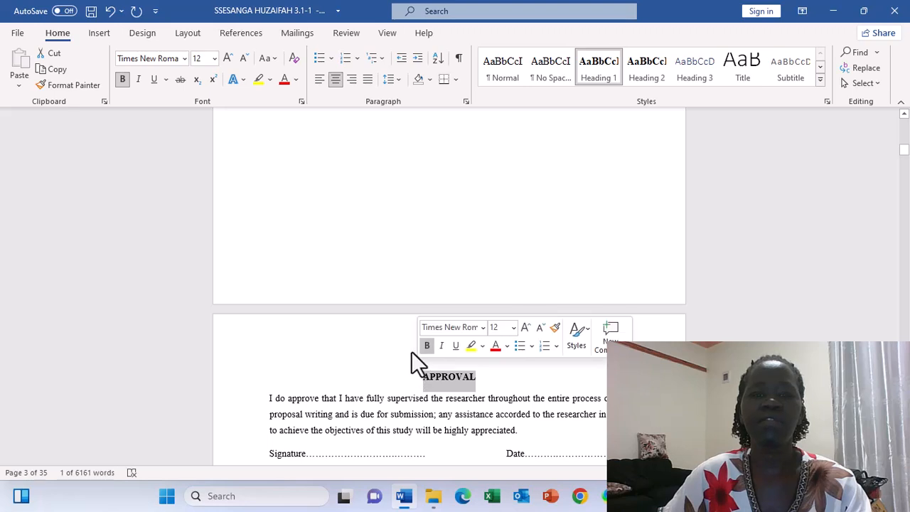
left_click(584, 78)
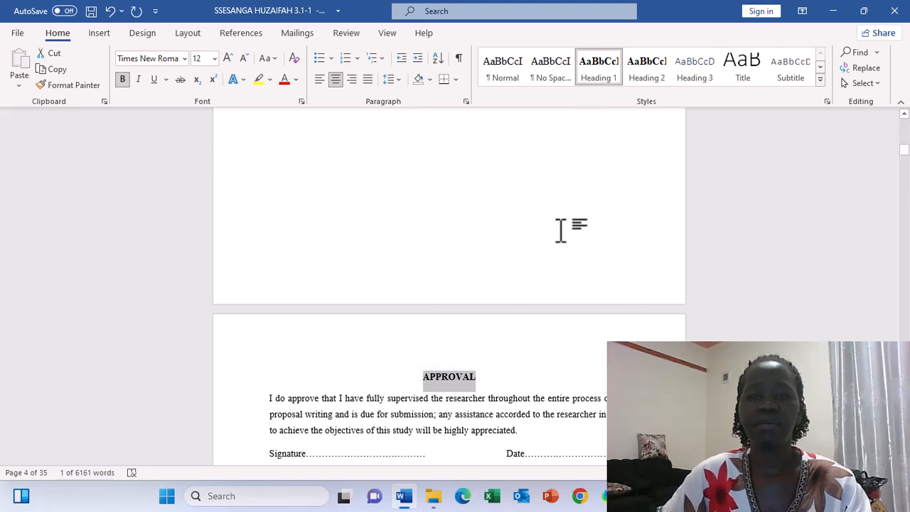
Apply the Heading 1 style to the ABBREVIATIONS AND ACRONYMS title
scroll(561, 242, "down", 5)
scroll(561, 255, "down", 13)
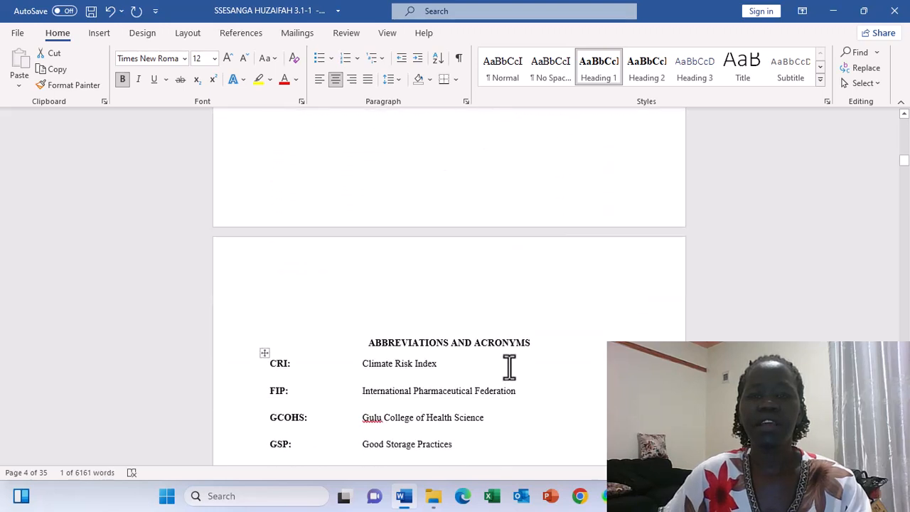
left_click_drag(486, 344, 382, 327)
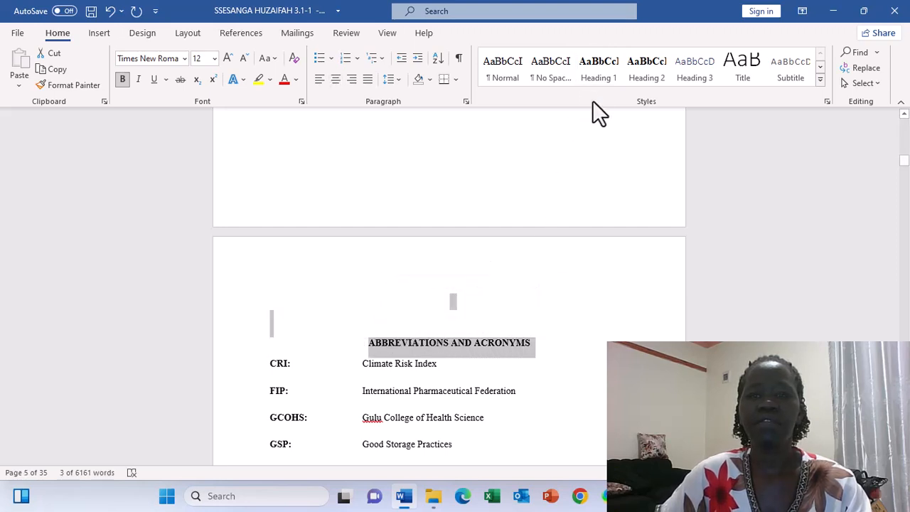
left_click(598, 71)
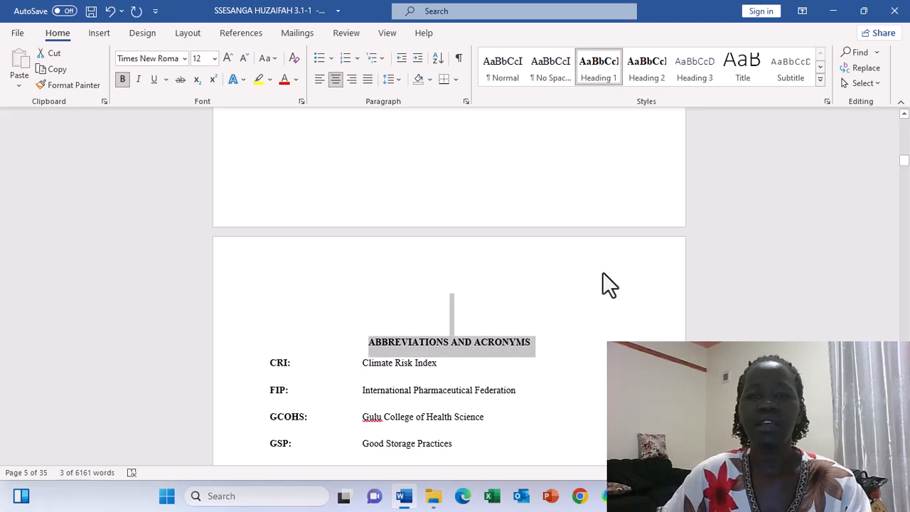
Apply the Heading 1 style to the OPERATIONAL DEFINITIONS title
scroll(590, 334, "down", 5)
scroll(589, 337, "down", 10)
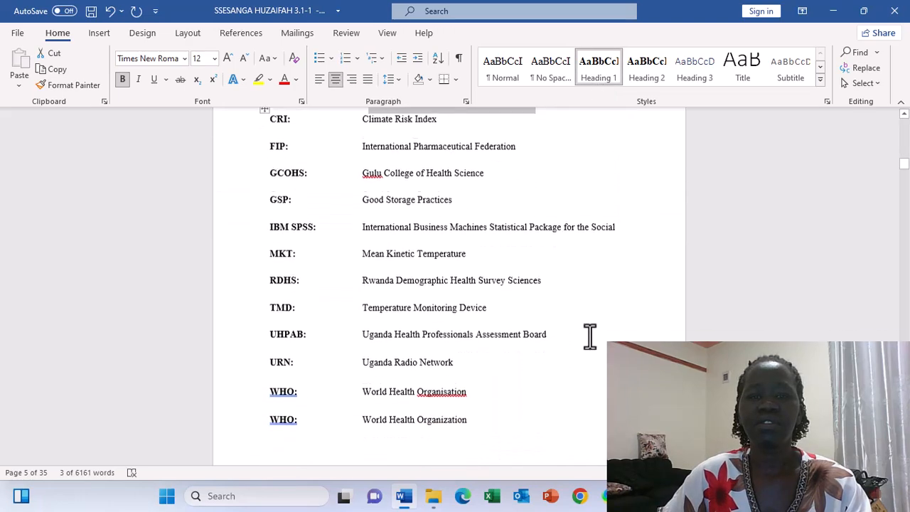
scroll(590, 337, "down", 4)
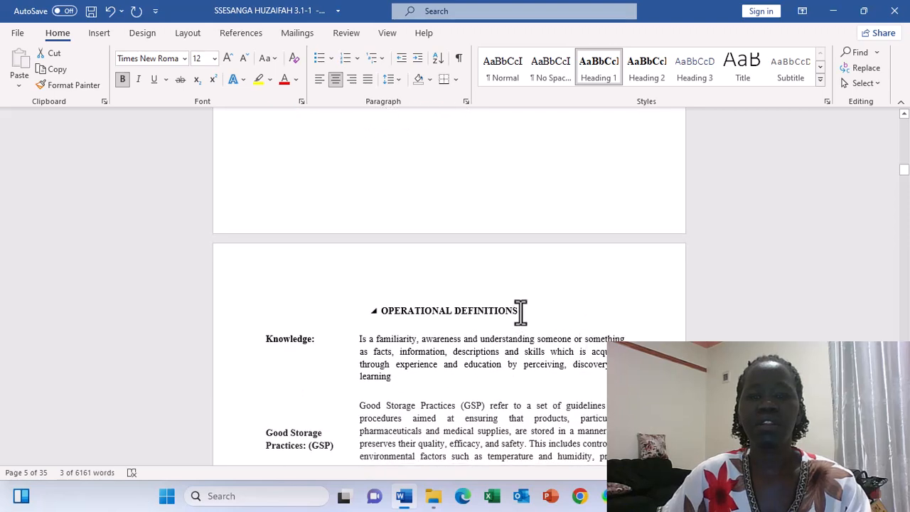
left_click_drag(520, 311, 395, 320)
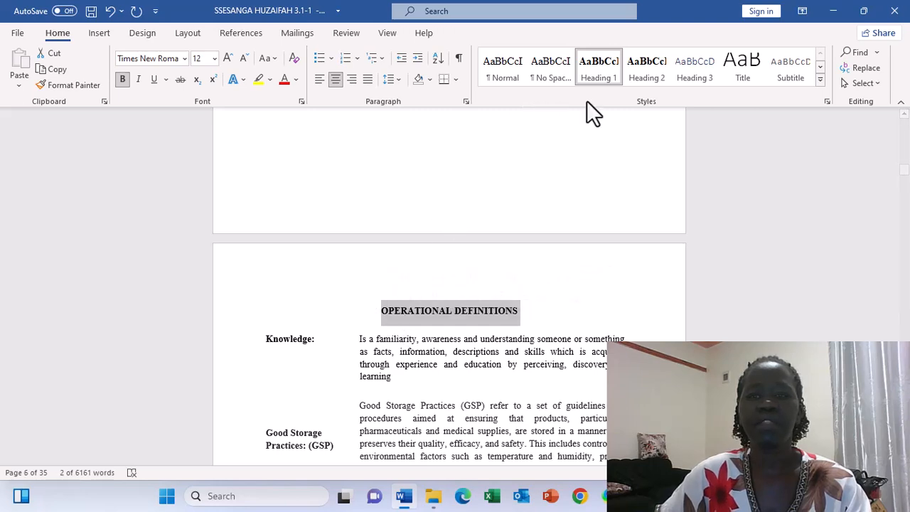
left_click(591, 79)
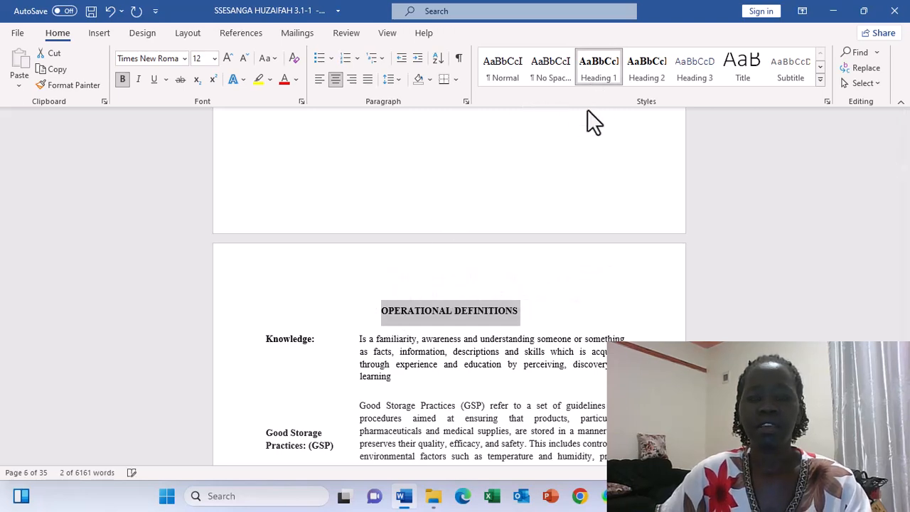
Select the CHAPTER ONE: INTRODUCTION title to check its heading style
scroll(574, 213, "down", 15)
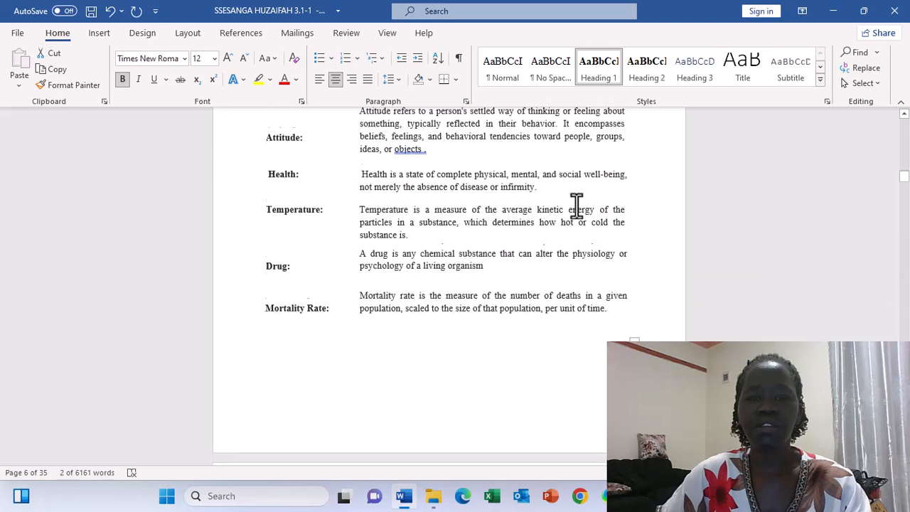
scroll(576, 206, "down", 5)
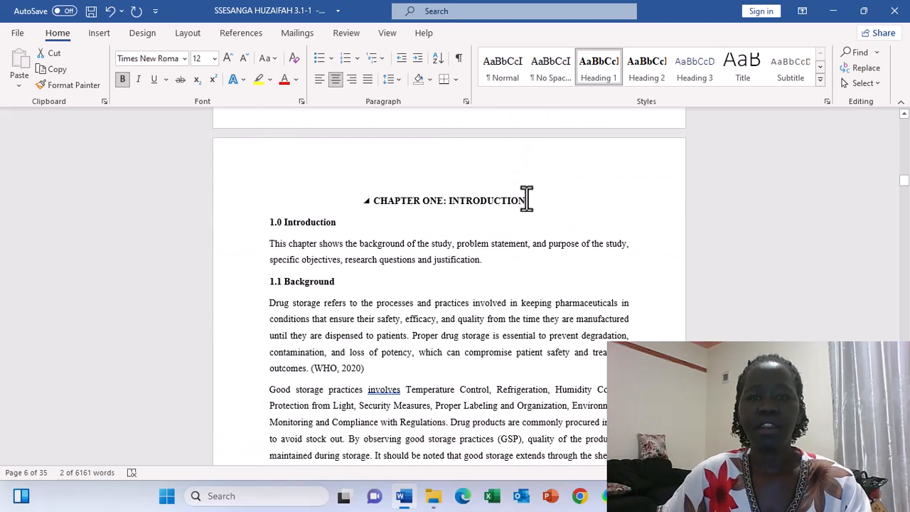
left_click_drag(526, 199, 368, 206)
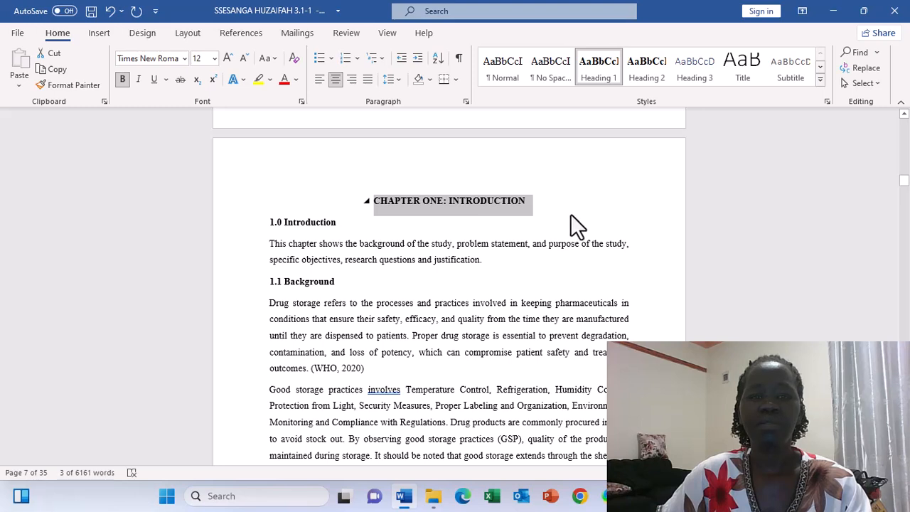
Apply the Heading 2 style to the 1.0 Introduction subheading of chapter one
left_click(335, 221)
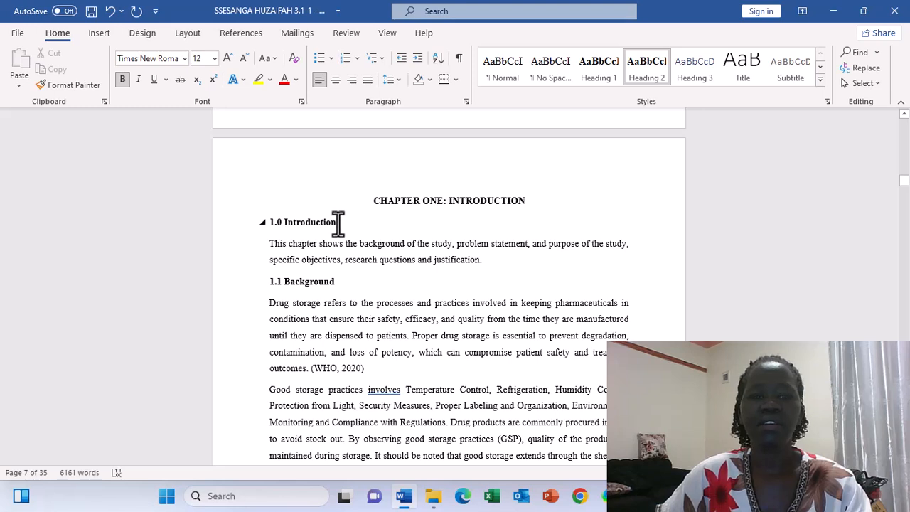
left_click_drag(335, 225, 293, 222)
left_click(269, 220)
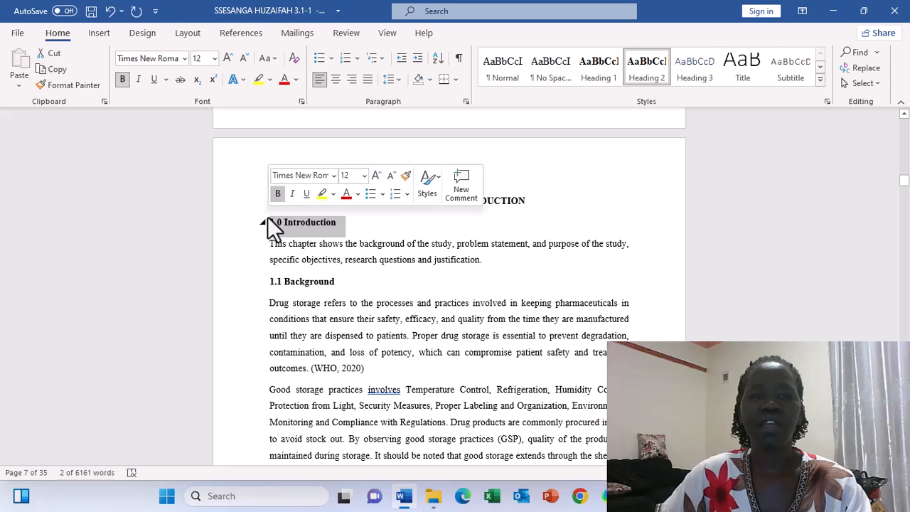
left_click(653, 78)
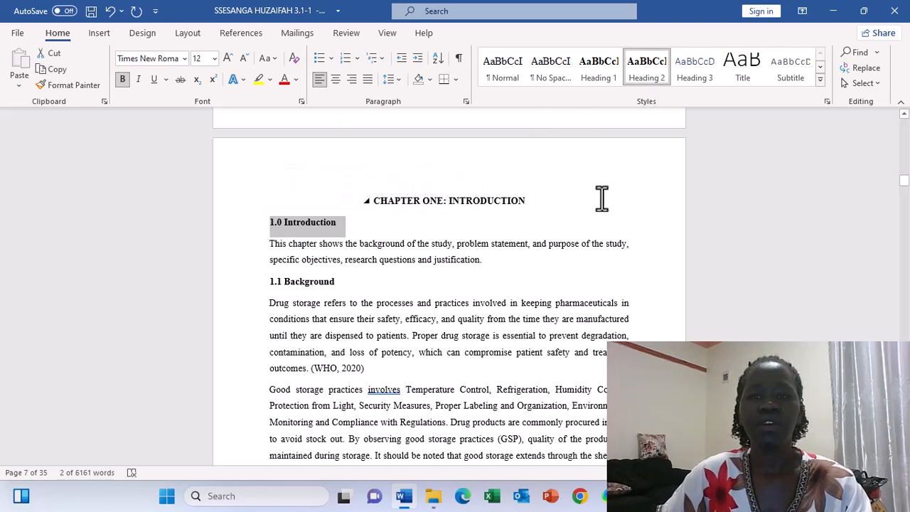
Apply the Heading 2 style to the 1.1 Background subheading of chapter one
scroll(601, 197, "down", 1)
scroll(601, 197, "down", 1)
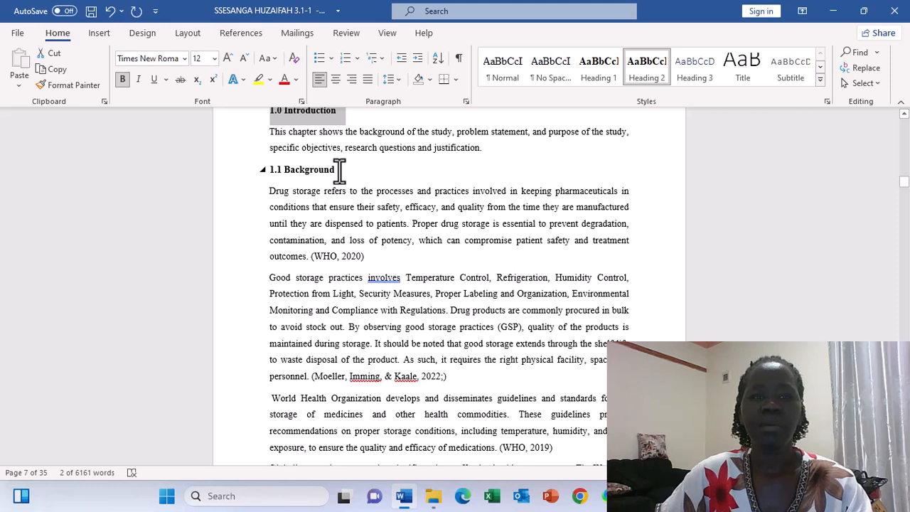
left_click_drag(337, 172, 259, 171)
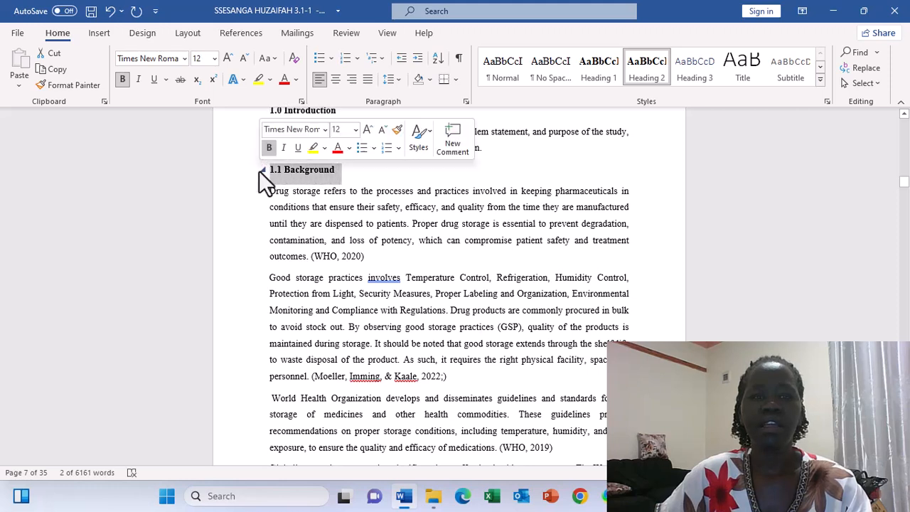
left_click(645, 71)
Apply the Heading 2 style to the 1.2 Problem statement subheading
scroll(626, 153, "down", 4)
scroll(617, 305, "down", 7)
scroll(616, 294, "down", 10)
scroll(649, 339, "down", 1)
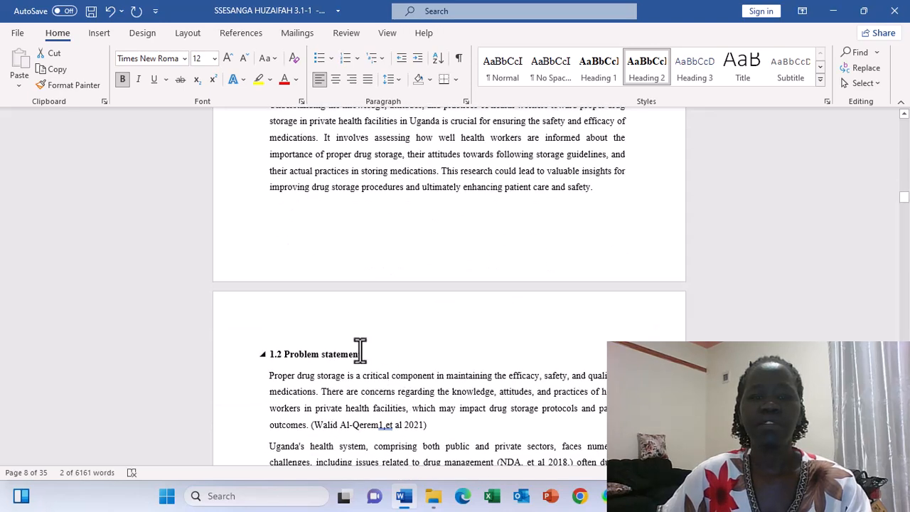
left_click_drag(360, 348, 241, 347)
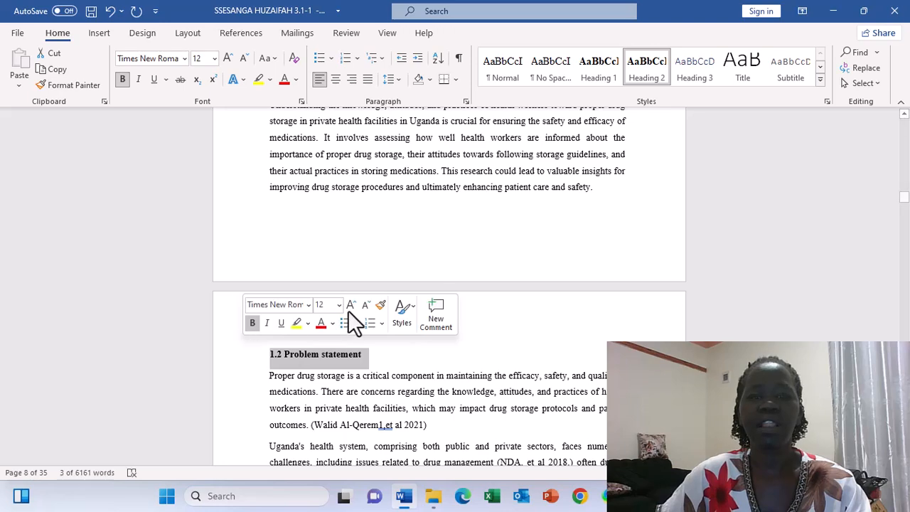
left_click(641, 79)
Apply the Heading 2 style to the 1.3 General objective subheading
scroll(619, 317, "down", 3)
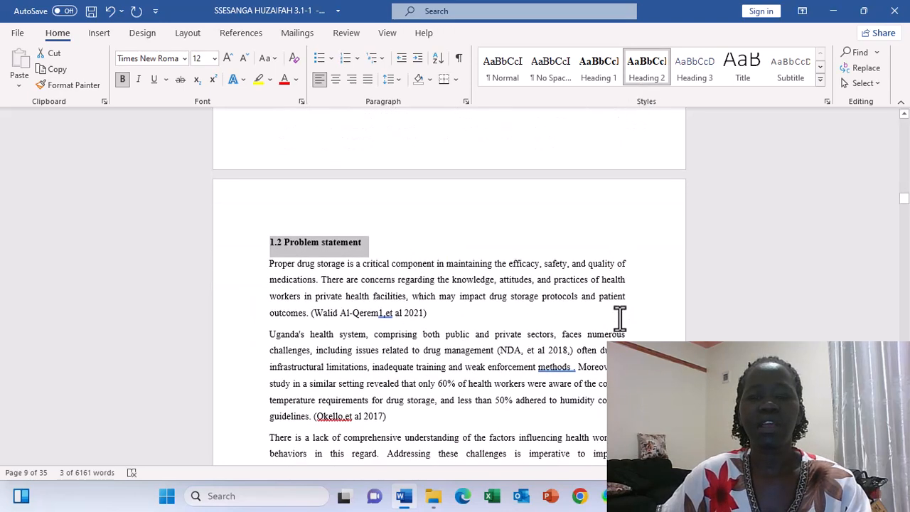
scroll(449, 284, "down", 2)
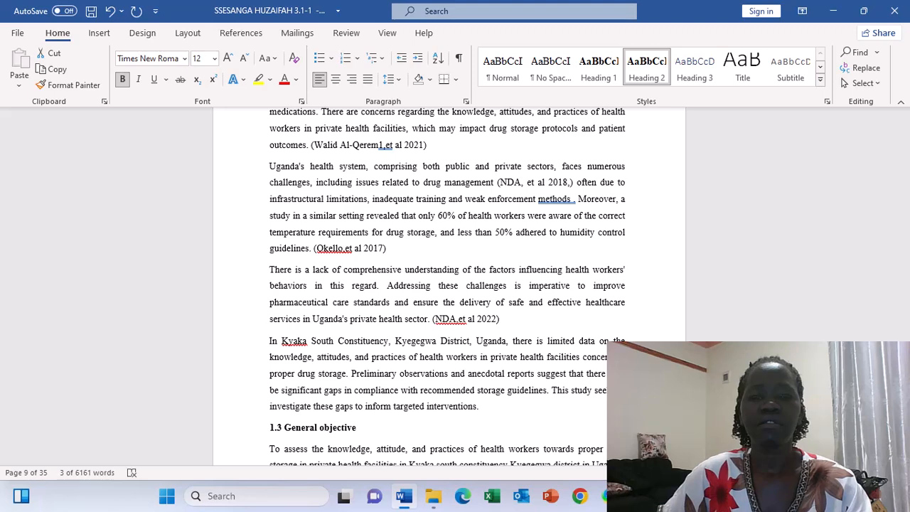
scroll(447, 284, "down", 4)
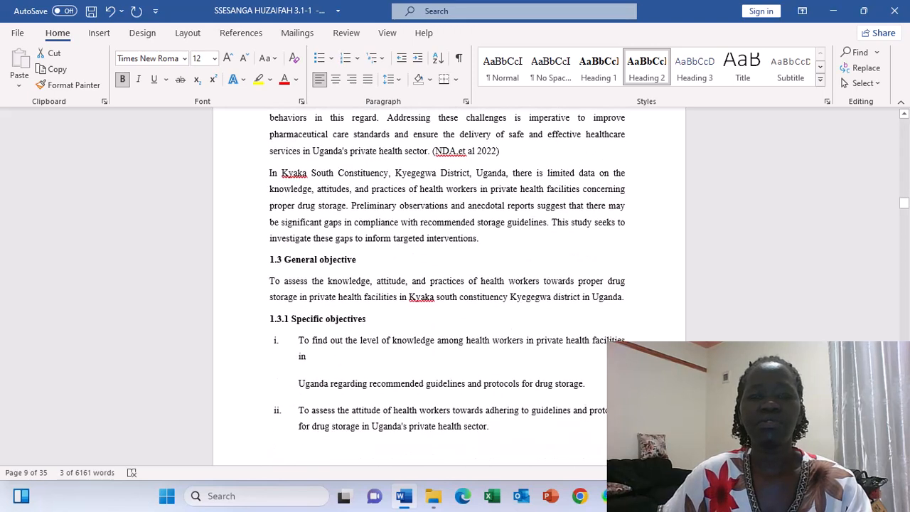
left_click_drag(361, 259, 264, 260)
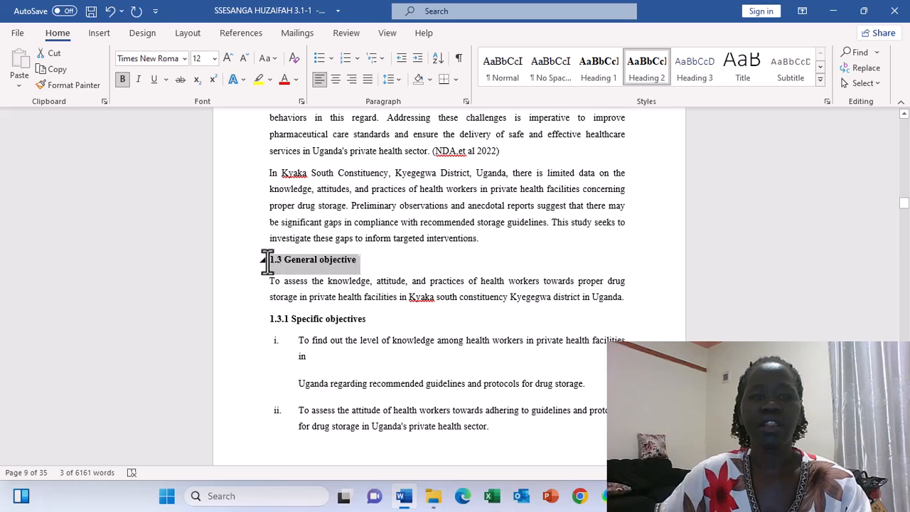
left_click(648, 73)
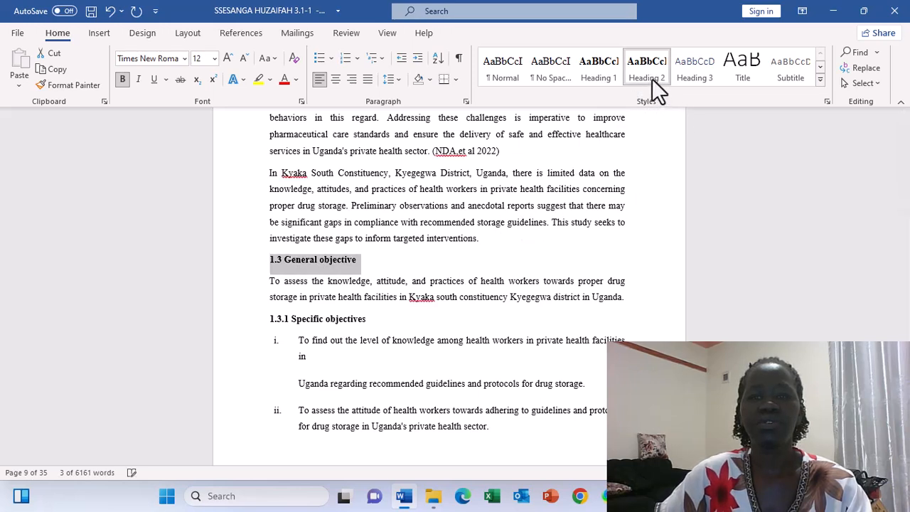
Apply the Heading 3 style to the 1.3.1 Specific objectives and 1.3.2 Research questions subheadings
mouse_move(640, 496)
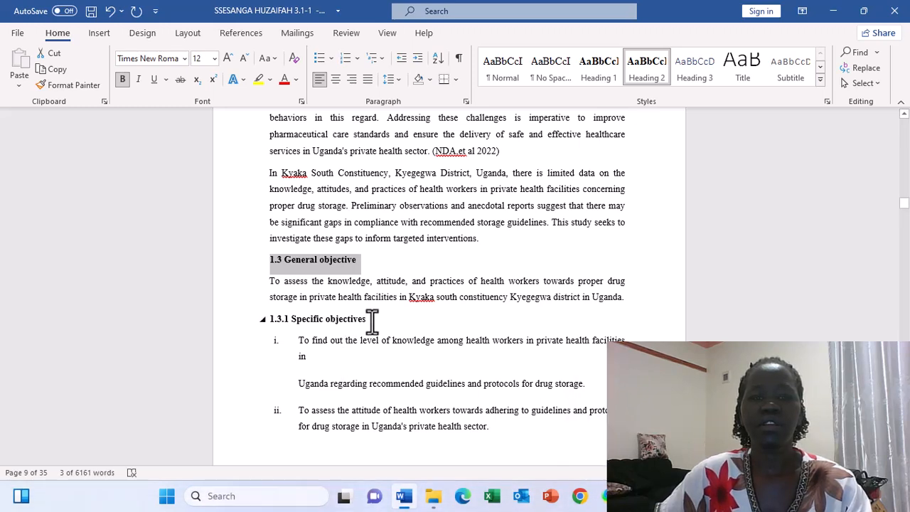
left_click_drag(372, 320, 245, 322)
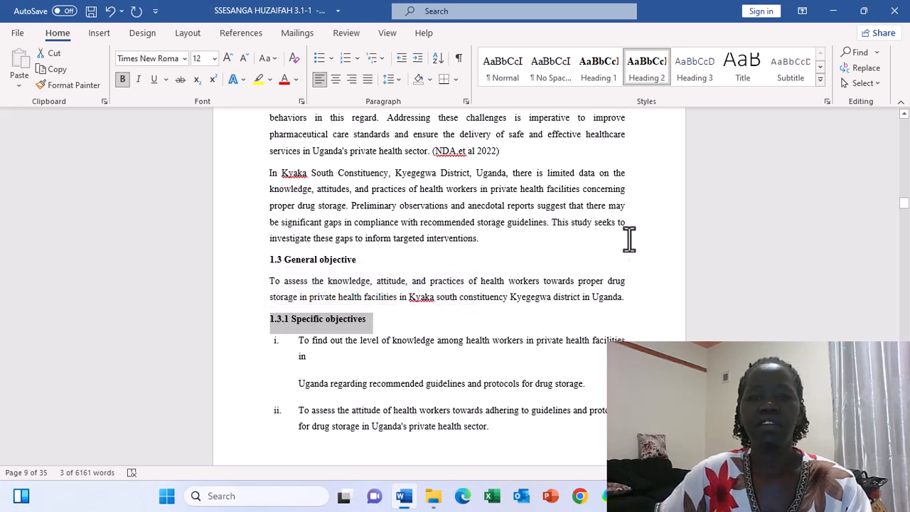
left_click(692, 71)
scroll(671, 313, "down", 3)
scroll(449, 351, "down", 5)
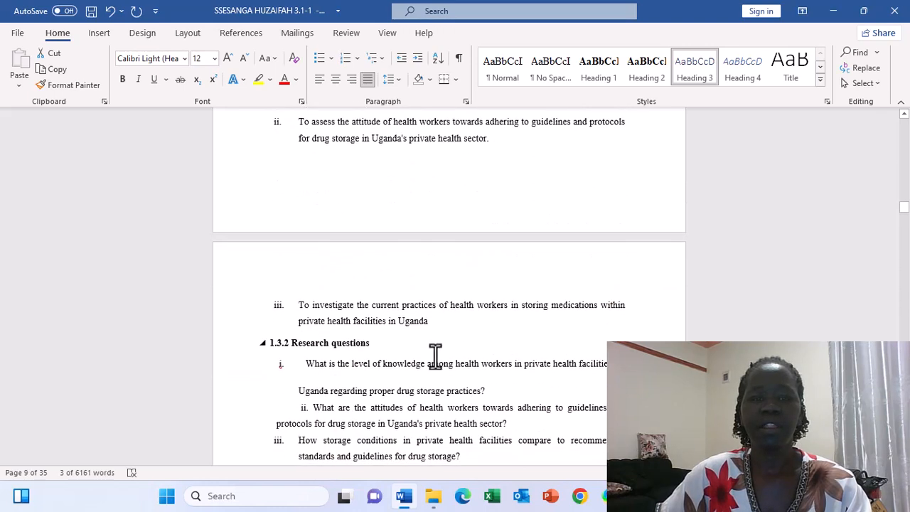
left_click_drag(367, 344, 274, 342)
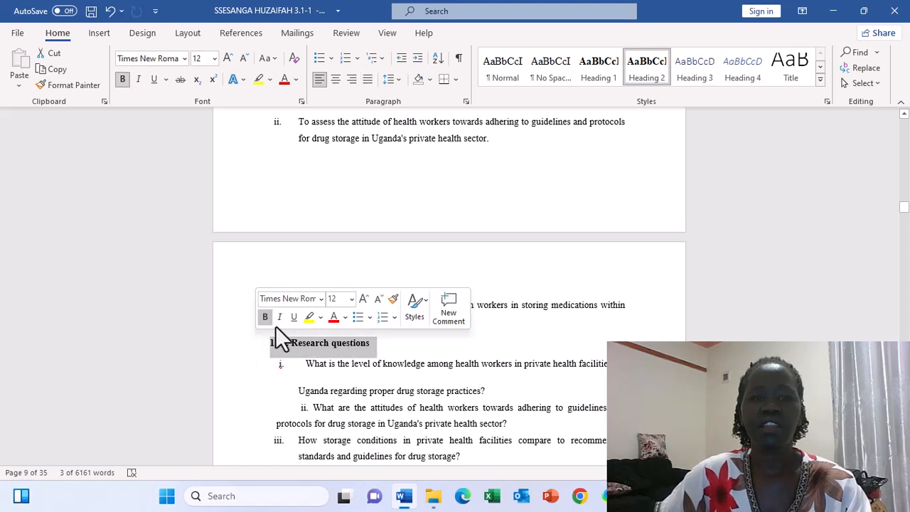
left_click(705, 76)
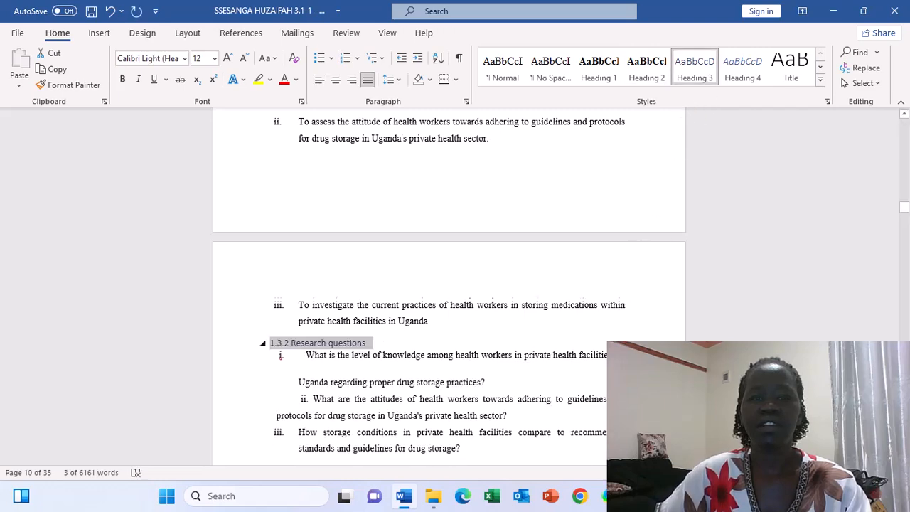
Apply the Heading 2 style to the 1.4 Significance of the study subheading
scroll(548, 380, "down", 4)
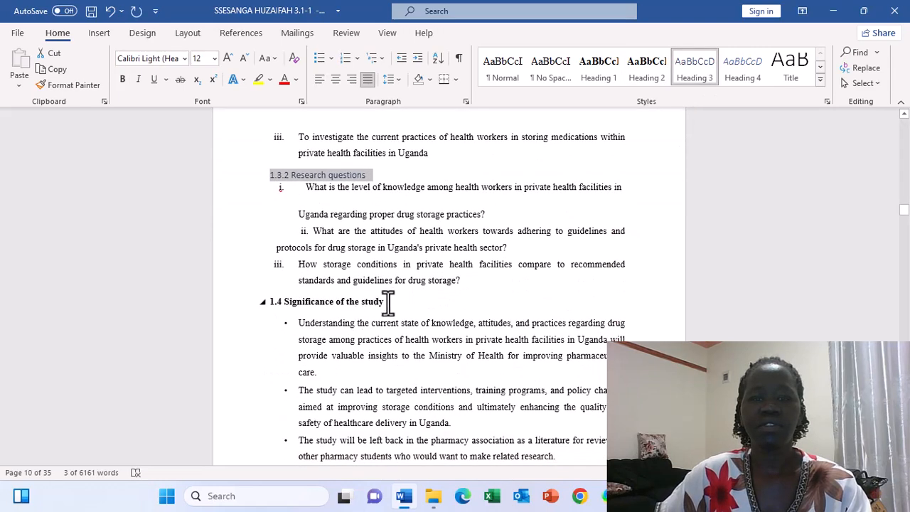
left_click(380, 301)
left_click_drag(374, 301, 258, 307)
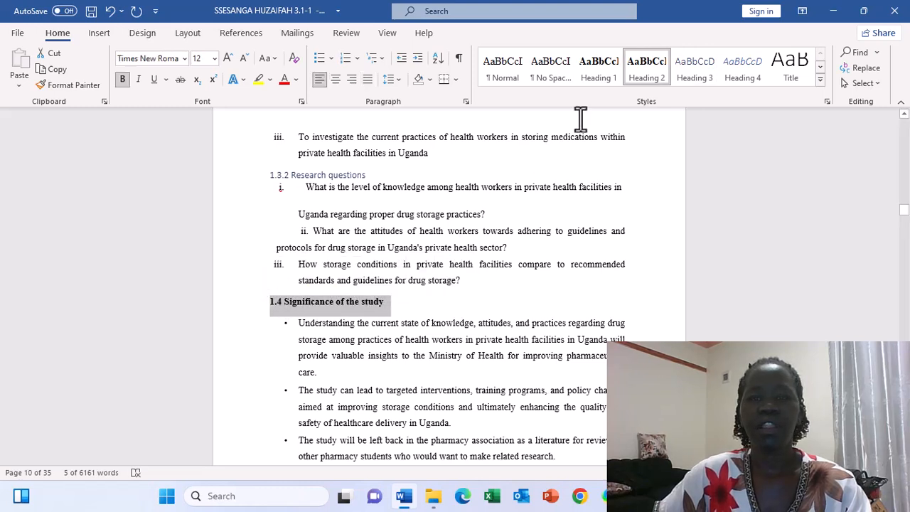
left_click(645, 69)
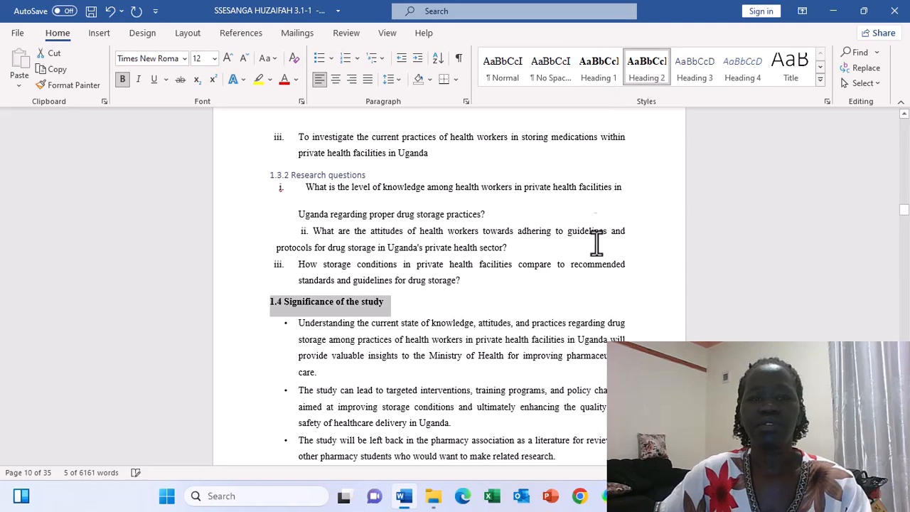
Apply the Heading 2 style to the 1.5 Scope of the study subheading
scroll(599, 227, "down", 5)
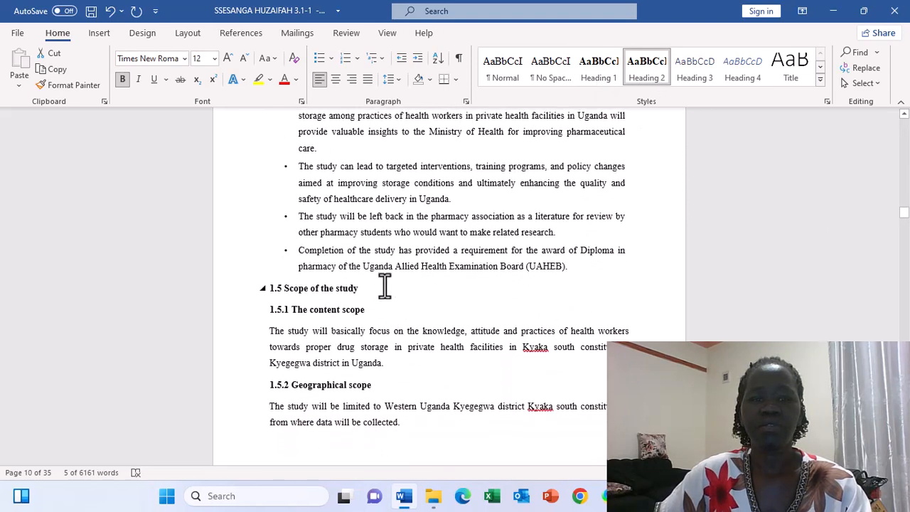
left_click_drag(362, 288, 262, 292)
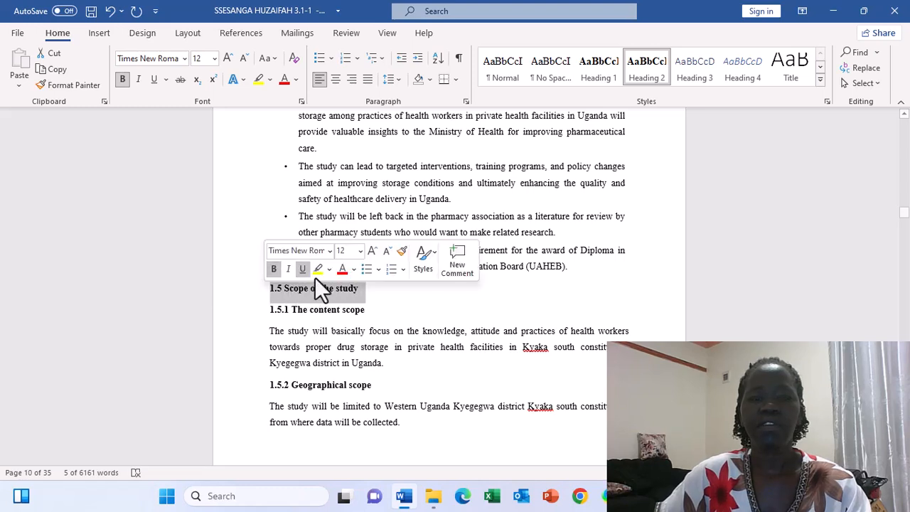
left_click(642, 71)
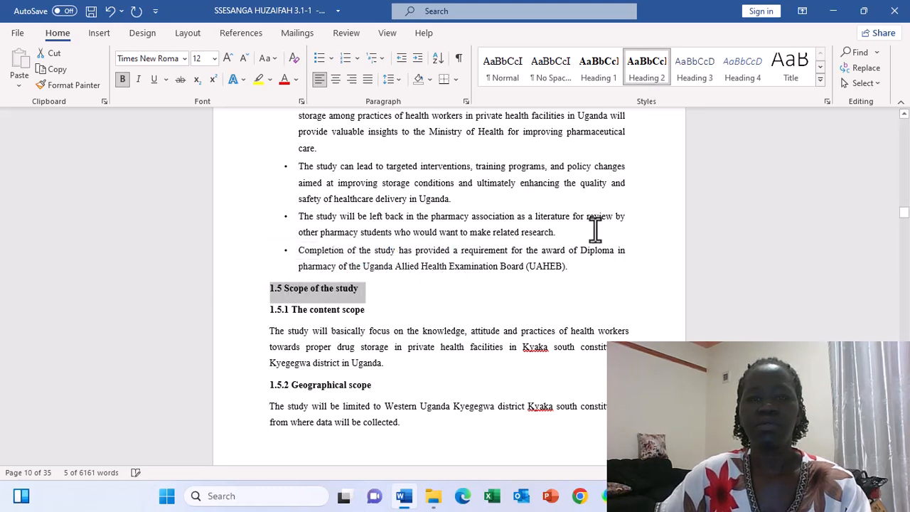
Apply the Heading 3 style to the 1.5.1 The content scope and 1.5.2 Geographical scope subheadings
left_click(365, 310)
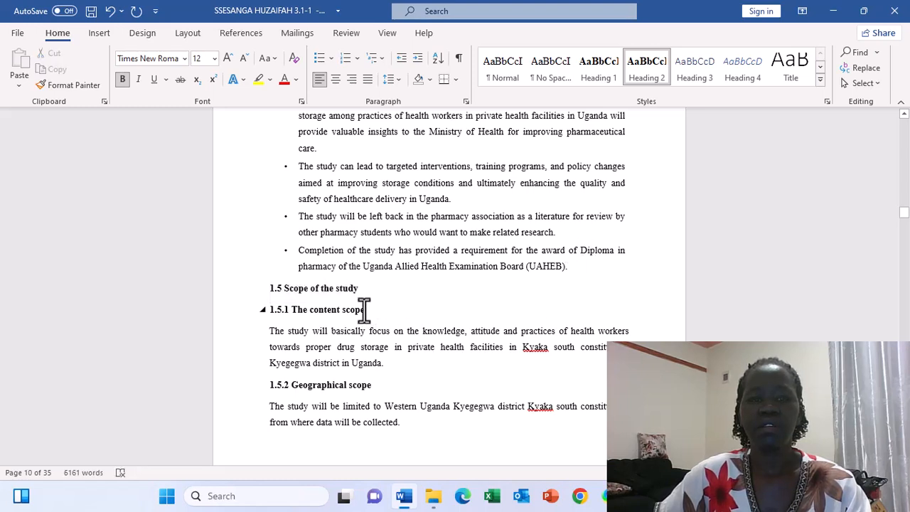
left_click_drag(351, 309, 249, 317)
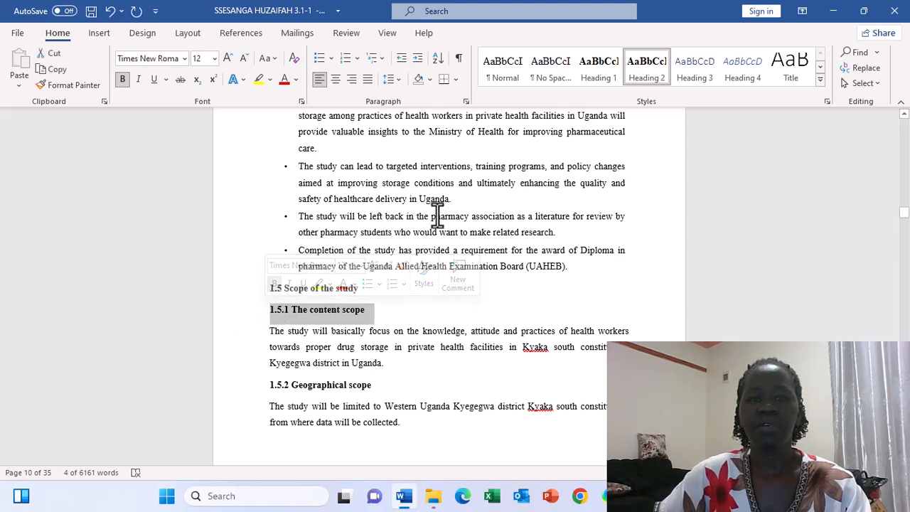
left_click(703, 76)
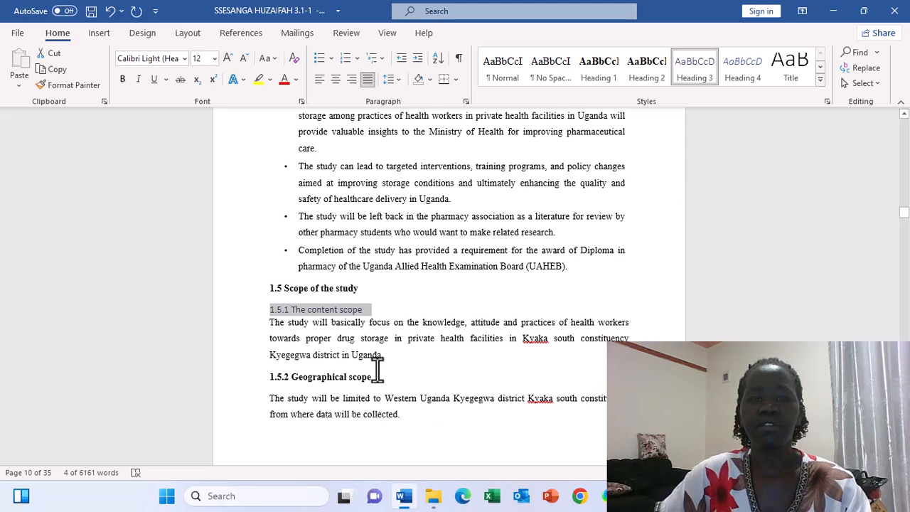
left_click_drag(373, 376, 327, 373)
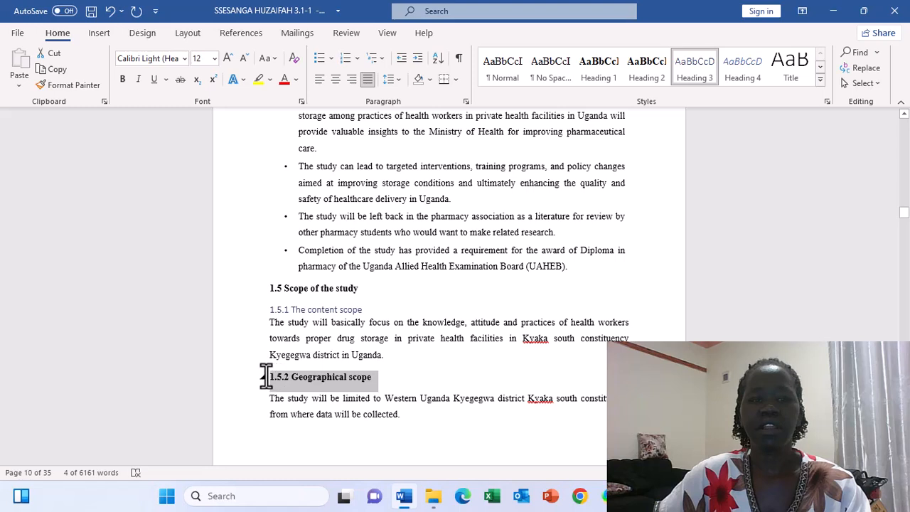
left_click_drag(268, 377, 233, 379)
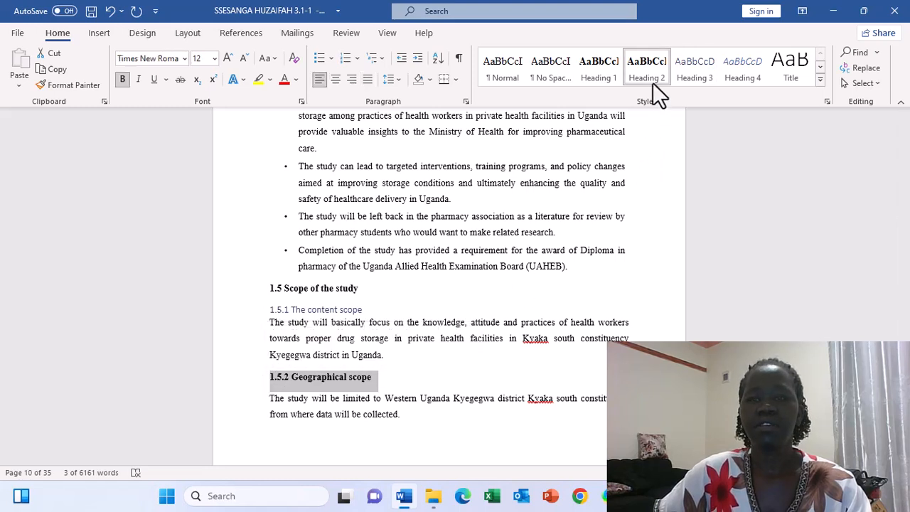
left_click(703, 77)
Apply the Heading 3 style to the 1.5.3 Time scope subheading
scroll(510, 393, "down", 5)
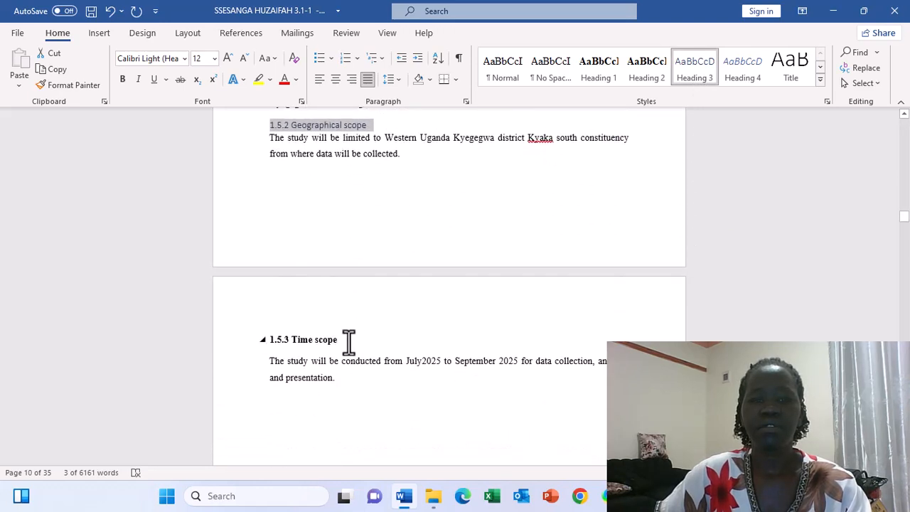
left_click_drag(348, 342, 189, 337)
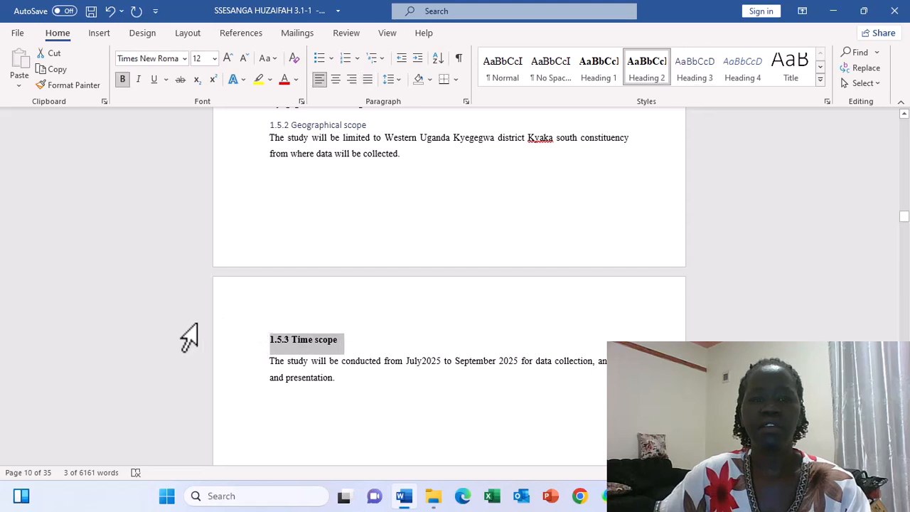
left_click(680, 73)
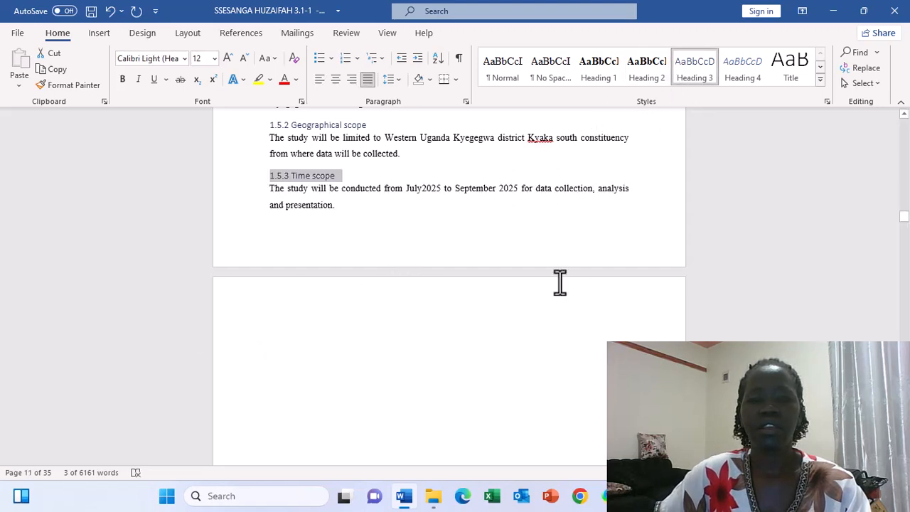
Apply the Heading 1 style to the CHAPTER TWO: LITERATURE REVIEW title
scroll(559, 282, "down", 5)
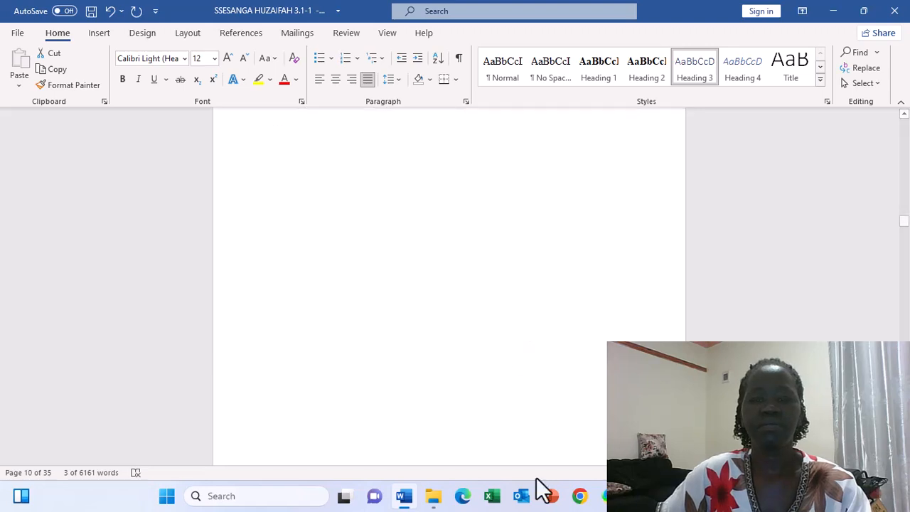
scroll(642, 323, "down", 5)
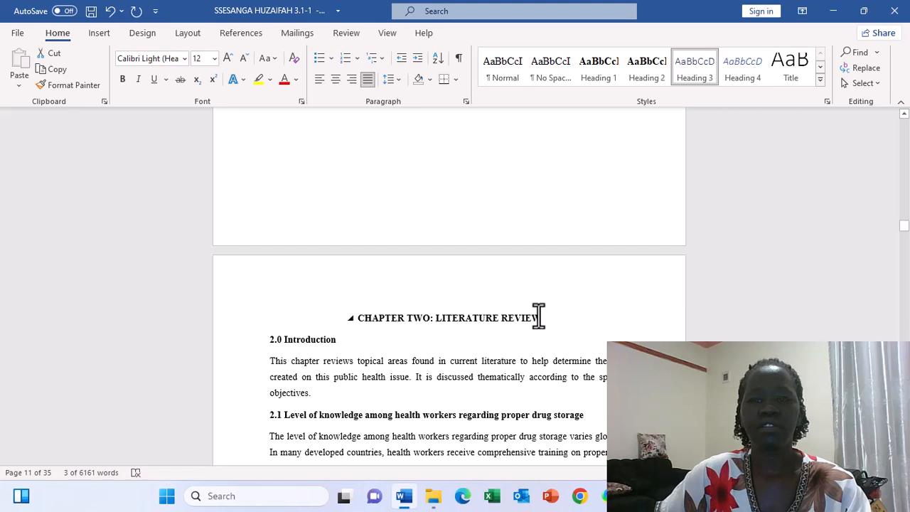
left_click_drag(538, 316, 356, 328)
left_click(601, 64)
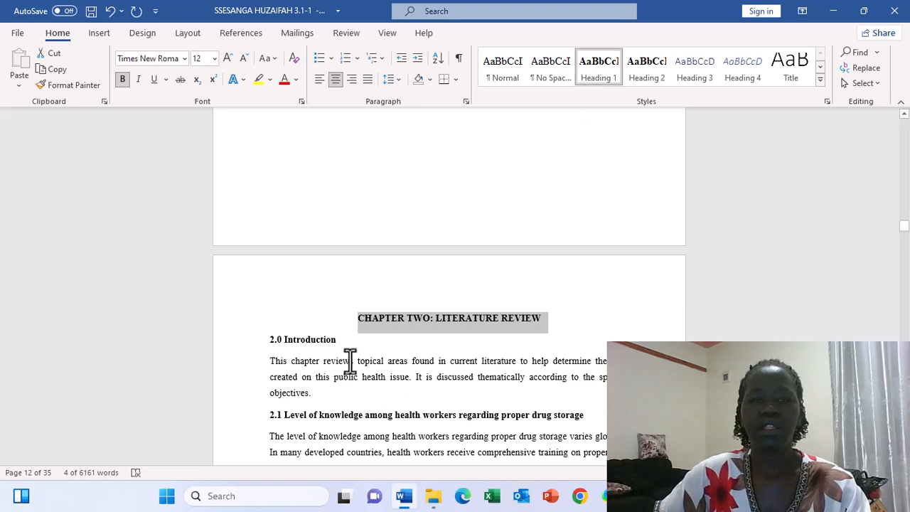
Apply the Heading 2 style to chapter two's subheadings 2.0 Introduction and 2.1 Level of knowledge among health workers regarding proper drug storage
left_click_drag(336, 341, 234, 345)
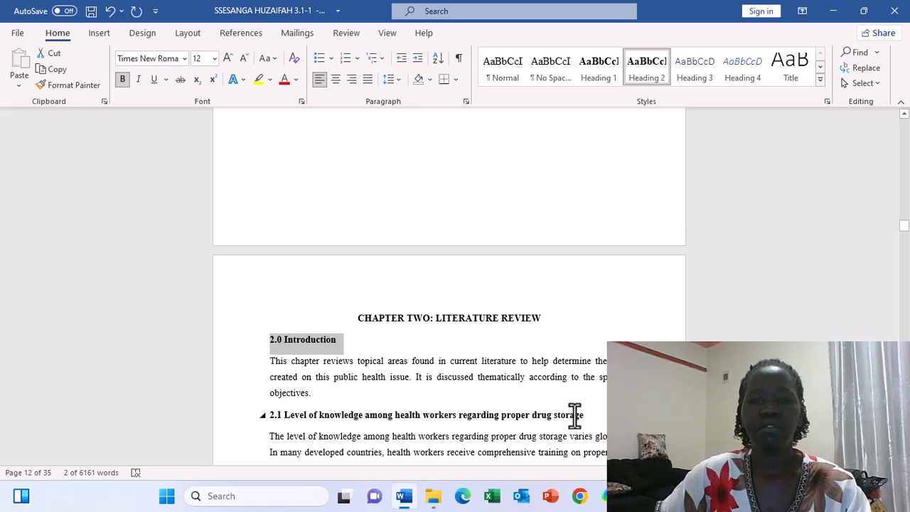
left_click_drag(580, 414, 373, 403)
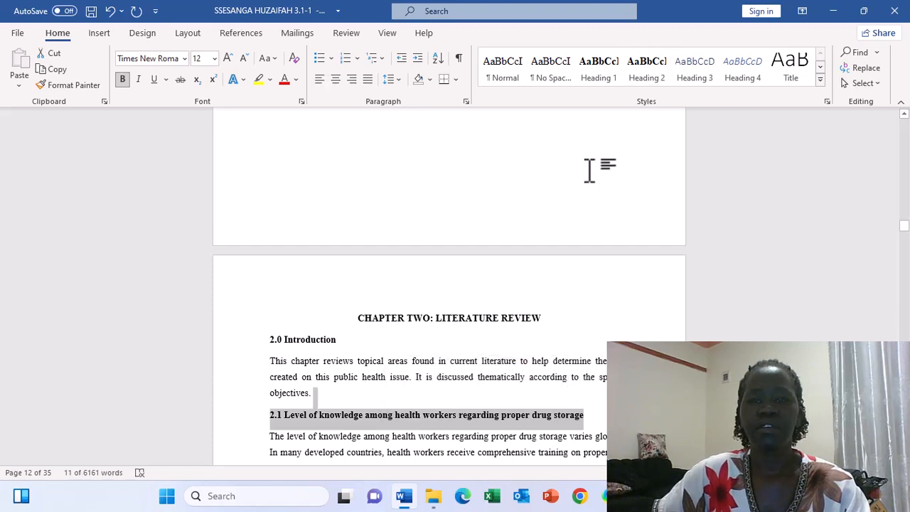
left_click(657, 73)
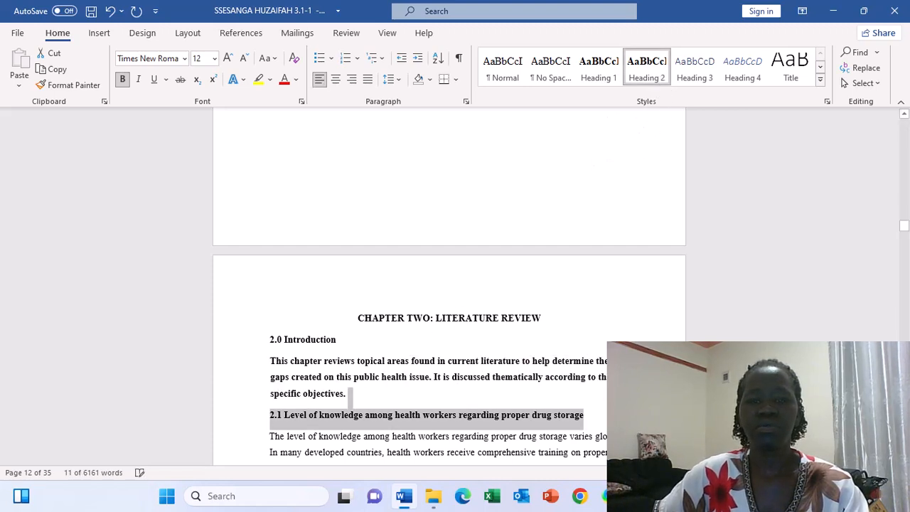
scroll(448, 320, "down", 3)
scroll(448, 284, "down", 15)
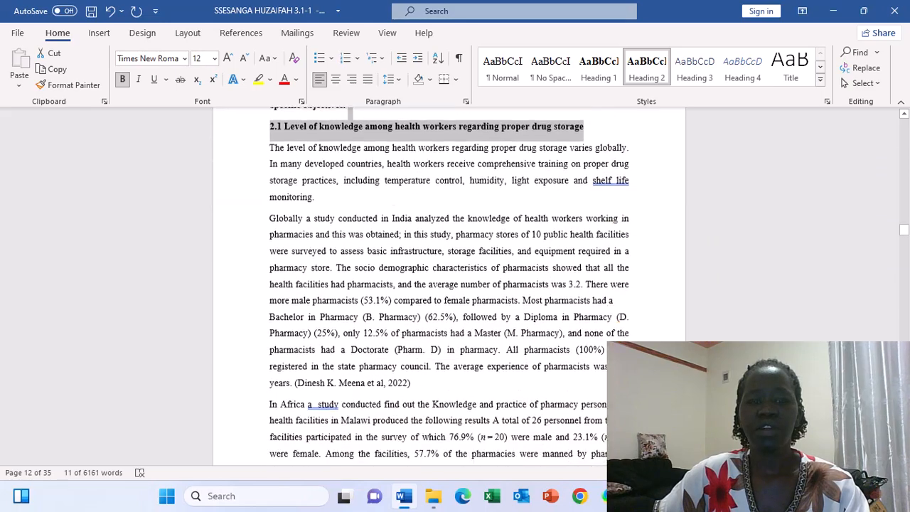
Apply the Heading 2 style to the 2.2 subheading on the attitude of health workers towards drug storage guidelines and protocols
scroll(449, 284, "down", 8)
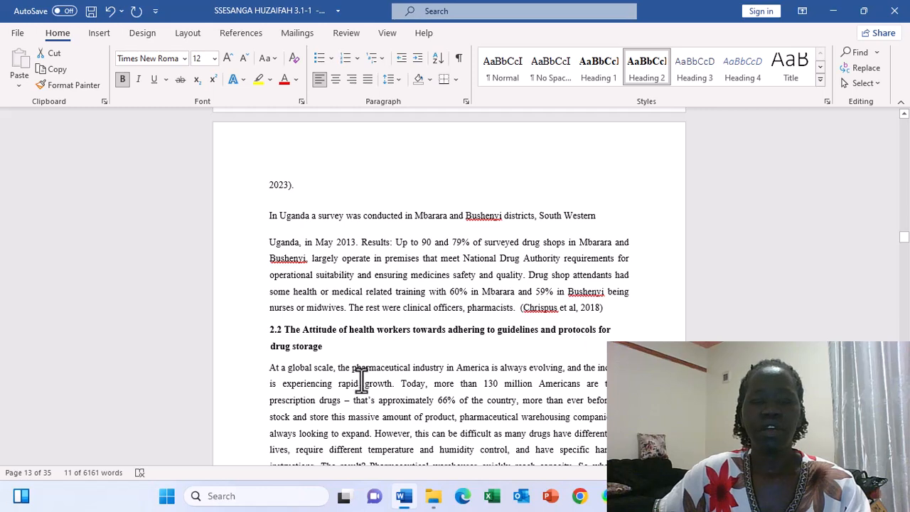
left_click_drag(328, 346, 259, 329)
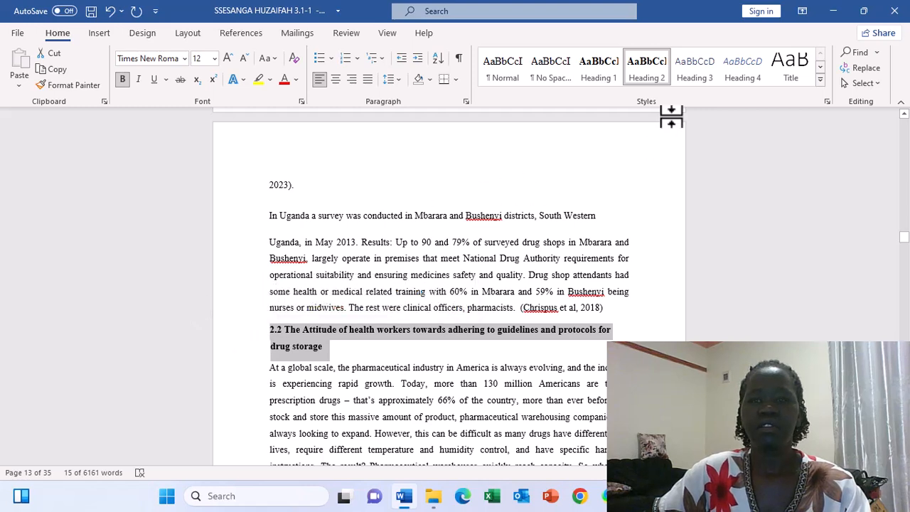
left_click(643, 76)
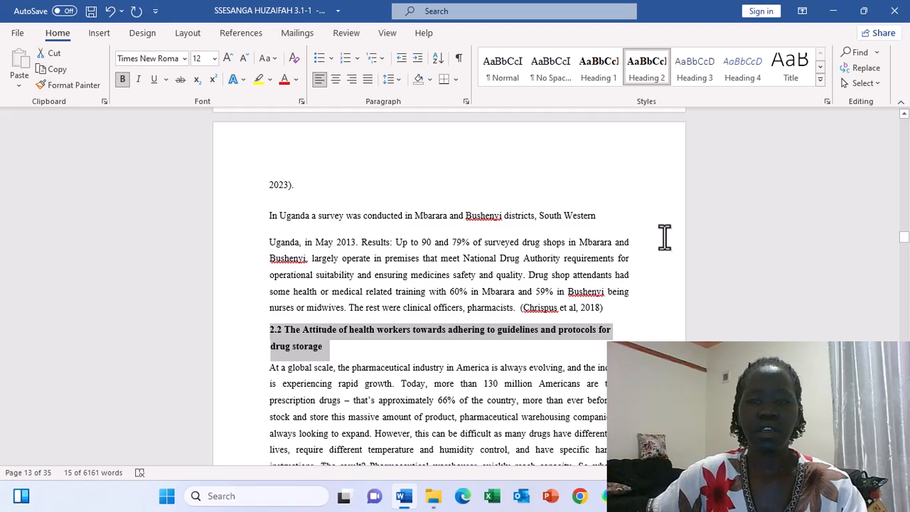
Apply the Heading 2 style to the 2.3 subheading on storage practices in private health facilities compared to recommended standards
scroll(660, 420, "down", 3)
scroll(449, 285, "down", 13)
scroll(448, 284, "down", 11)
scroll(581, 400, "down", 10)
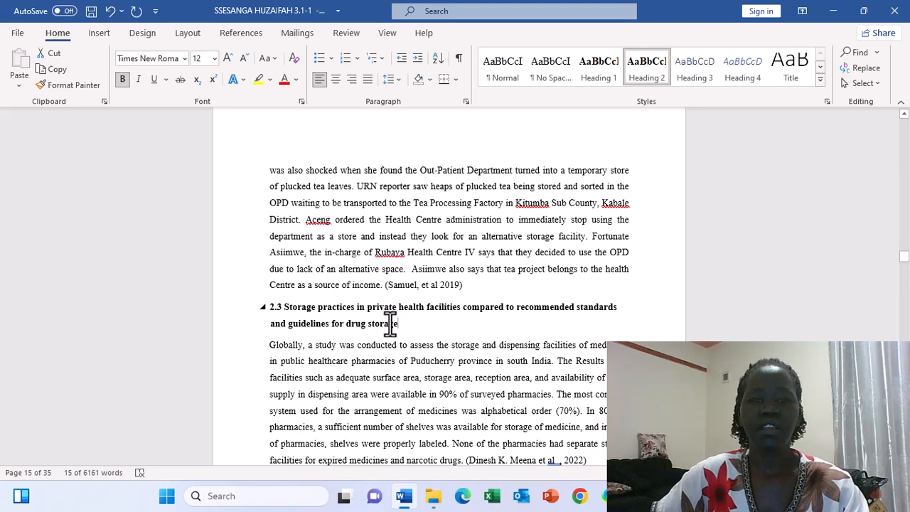
left_click_drag(365, 315, 337, 307)
left_click_drag(277, 311, 251, 308)
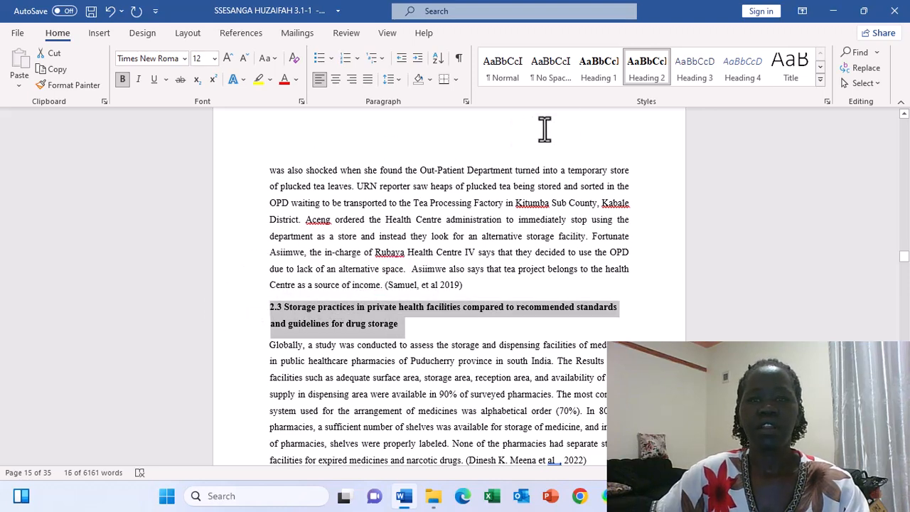
left_click(647, 75)
Apply the Heading 1 style to the CHAPTER THREE: METHODOLOGY title
scroll(678, 319, "down", 5)
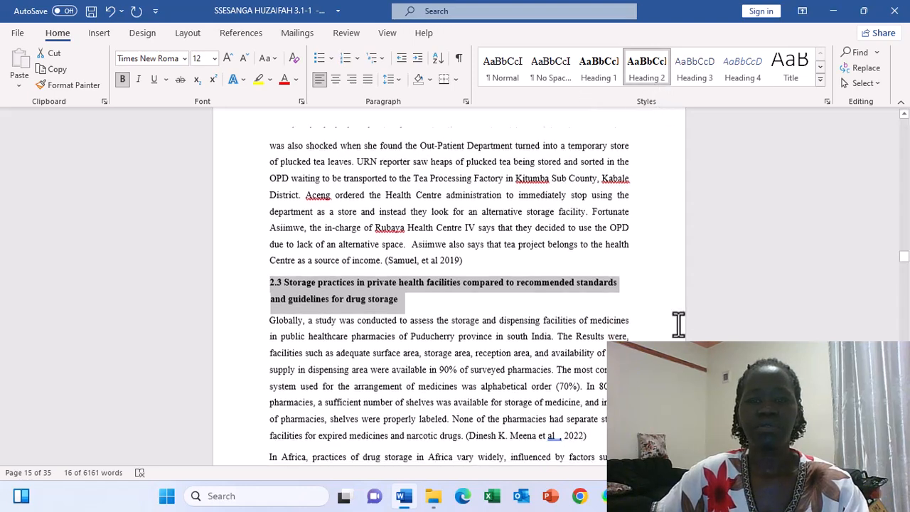
scroll(671, 339, "down", 15)
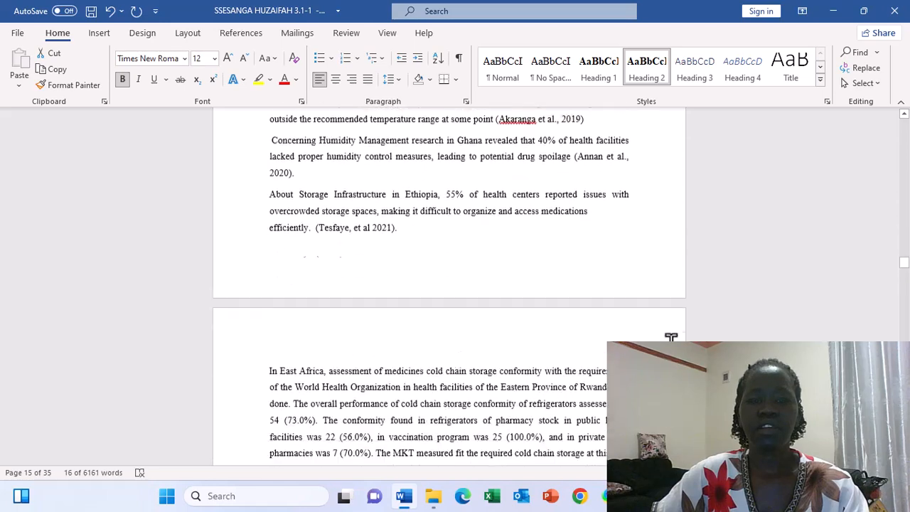
scroll(671, 336, "down", 11)
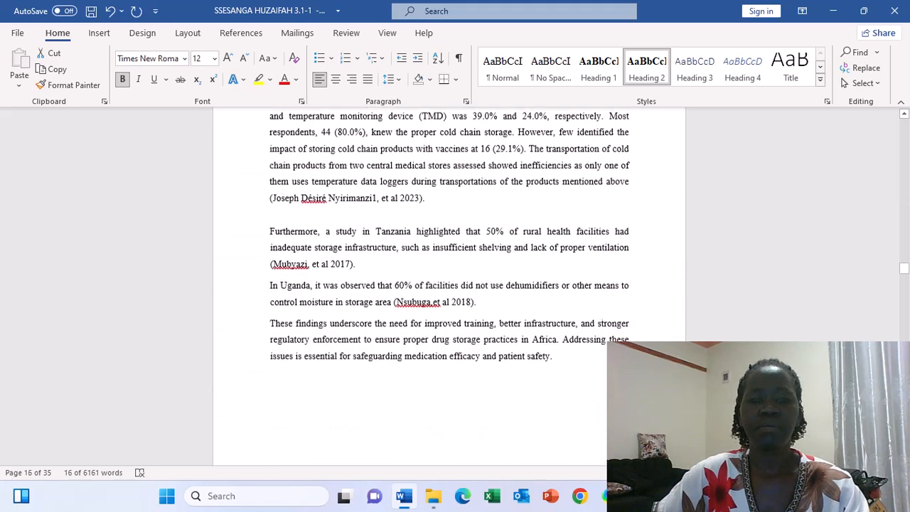
scroll(568, 308, "down", 5)
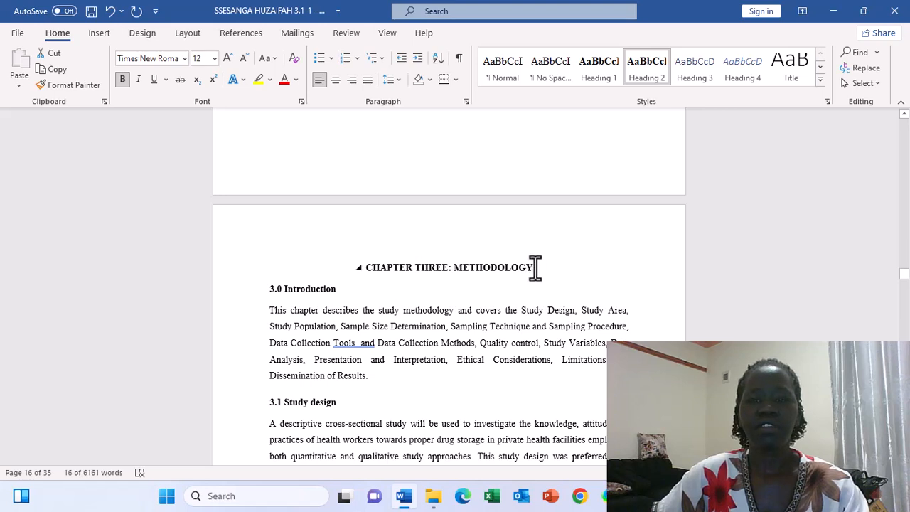
left_click_drag(516, 268, 340, 267)
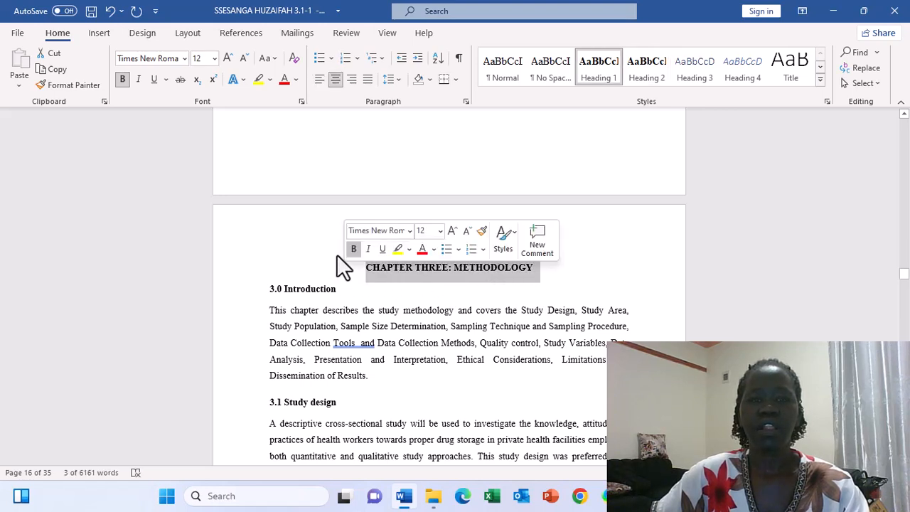
left_click(579, 78)
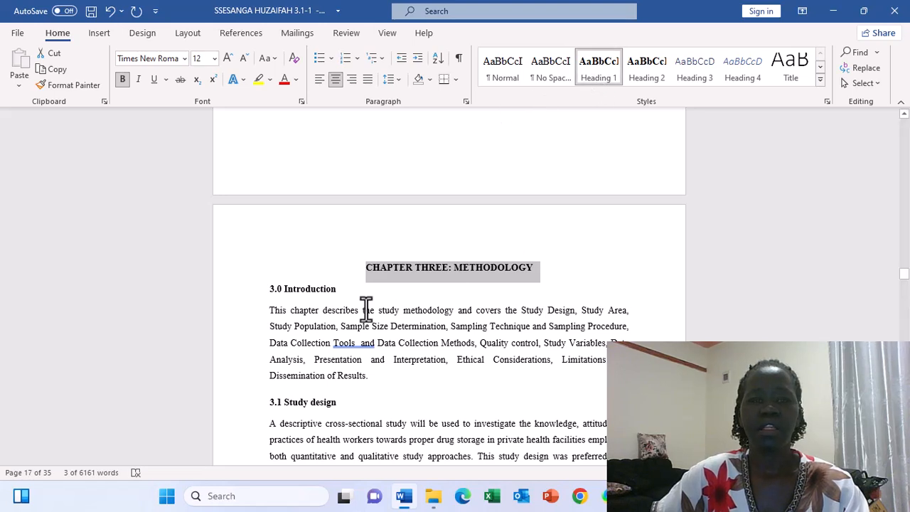
Apply the Heading 2 style to chapter three's subheadings 3.0 Introduction, 3.1 Study design and 3.2 Study area
left_click_drag(339, 289, 252, 284)
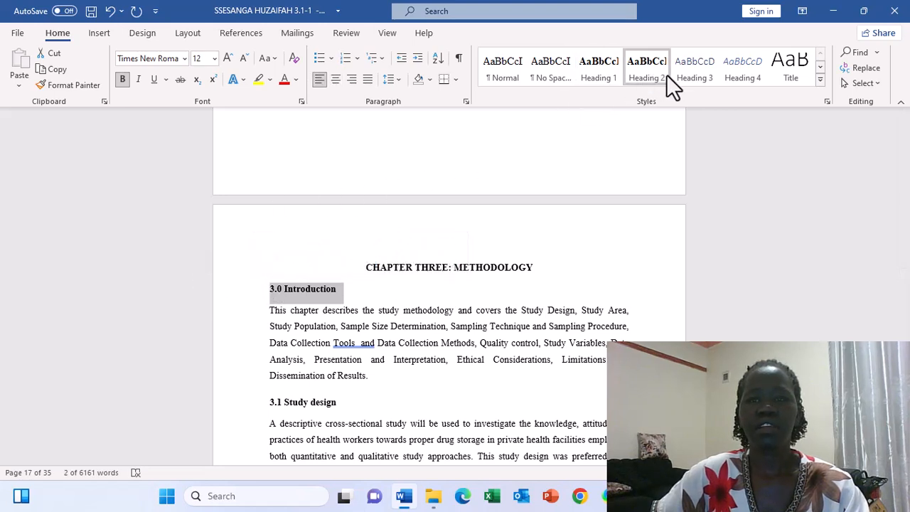
scroll(617, 318, "down", 2)
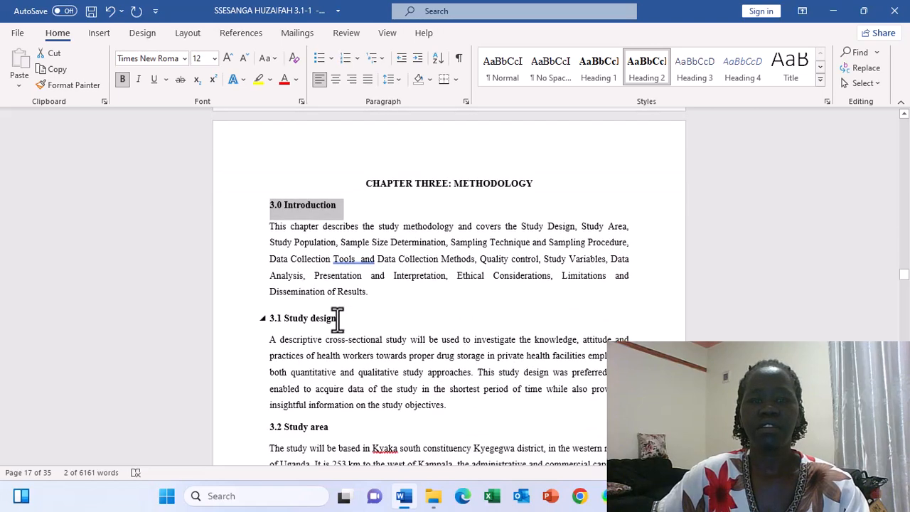
left_click_drag(336, 317, 243, 332)
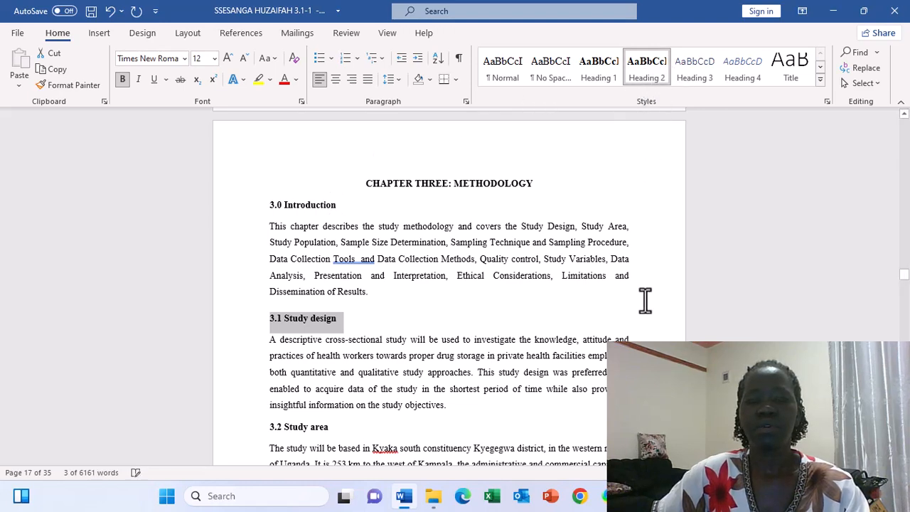
scroll(646, 295, "down", 3)
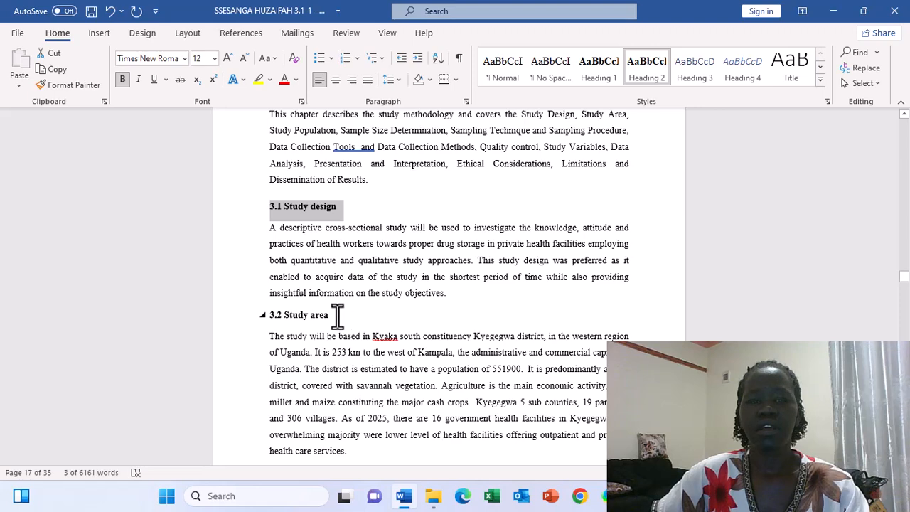
left_click_drag(336, 315, 242, 315)
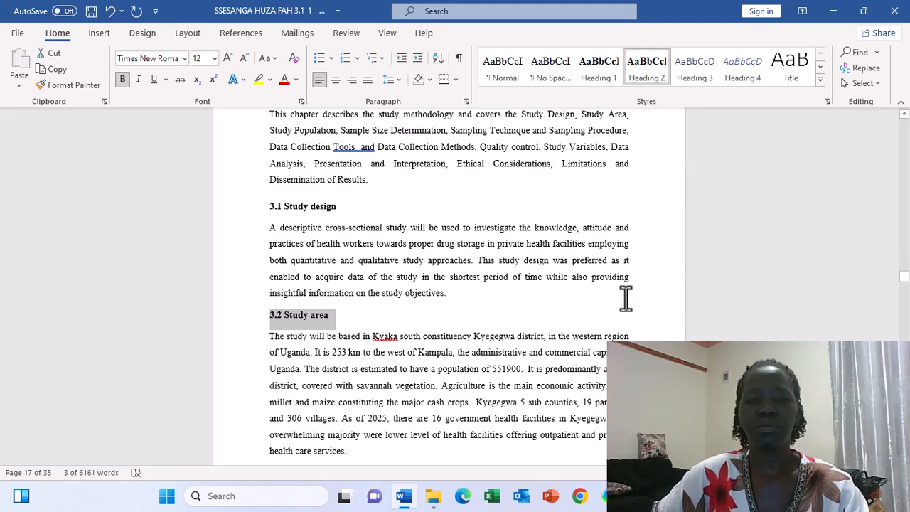
Apply the Heading 2 style to the 3.3 Study Population and 3.4 Sample Size Determination subheadings
scroll(595, 357, "down", 5)
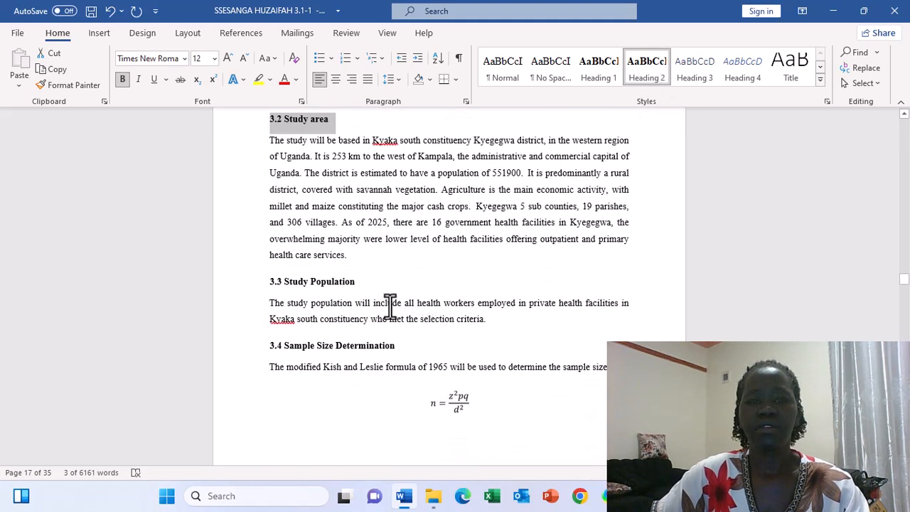
double_click(353, 281)
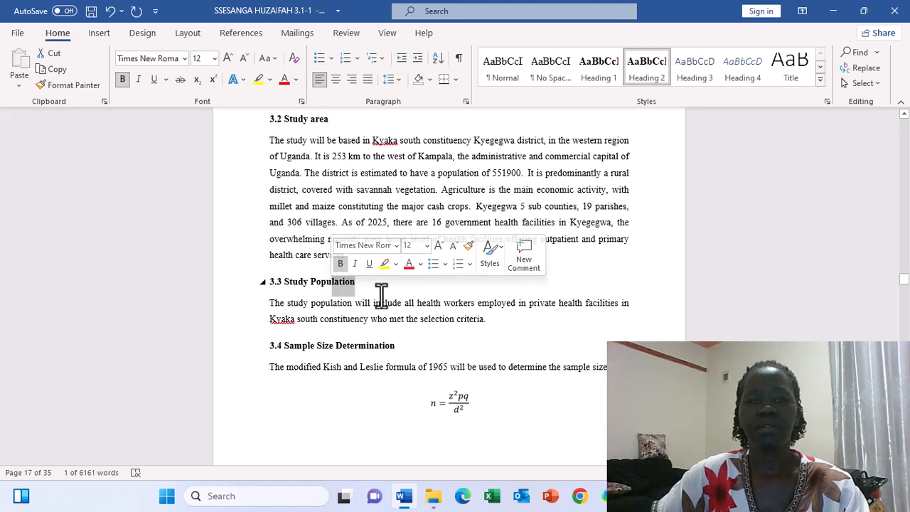
left_click(380, 288)
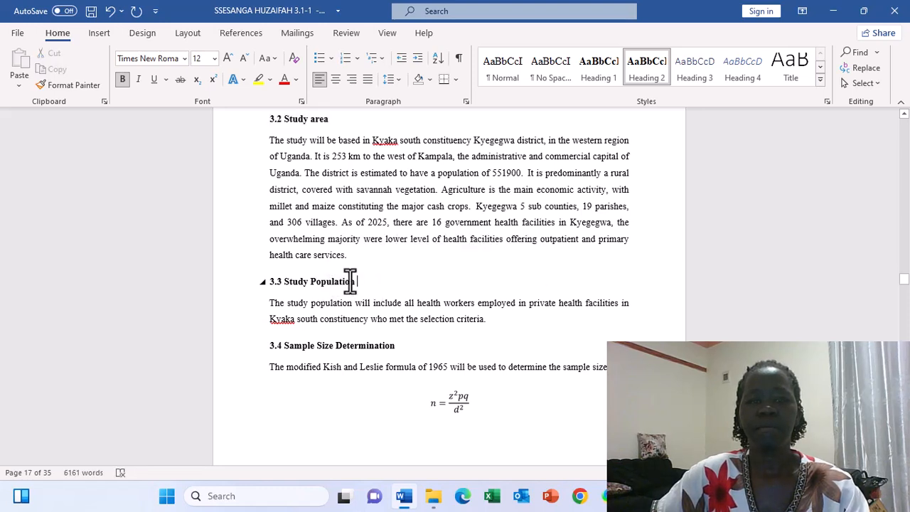
left_click_drag(360, 281, 239, 295)
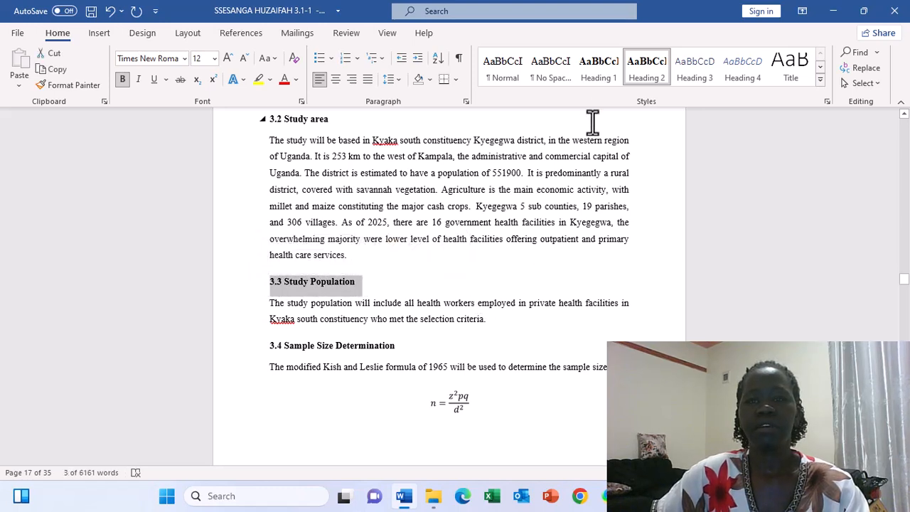
left_click(642, 78)
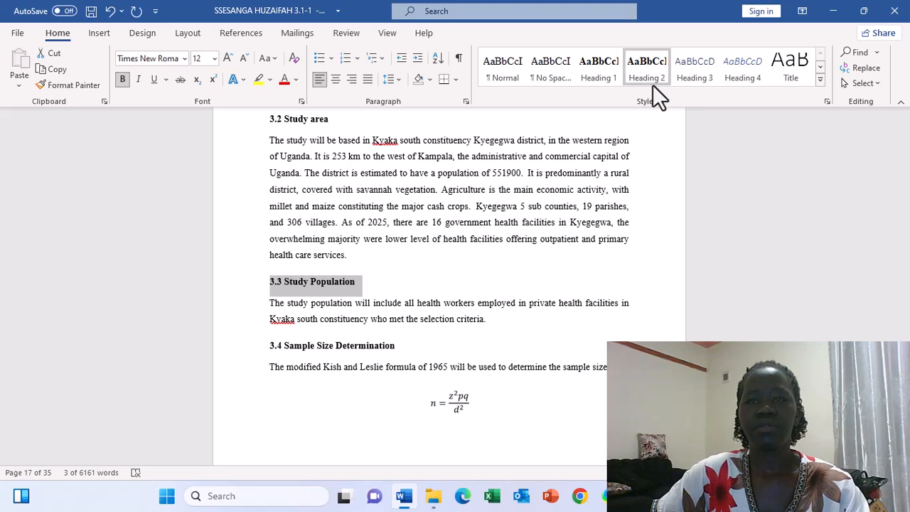
left_click(396, 344)
left_click_drag(399, 343, 259, 344)
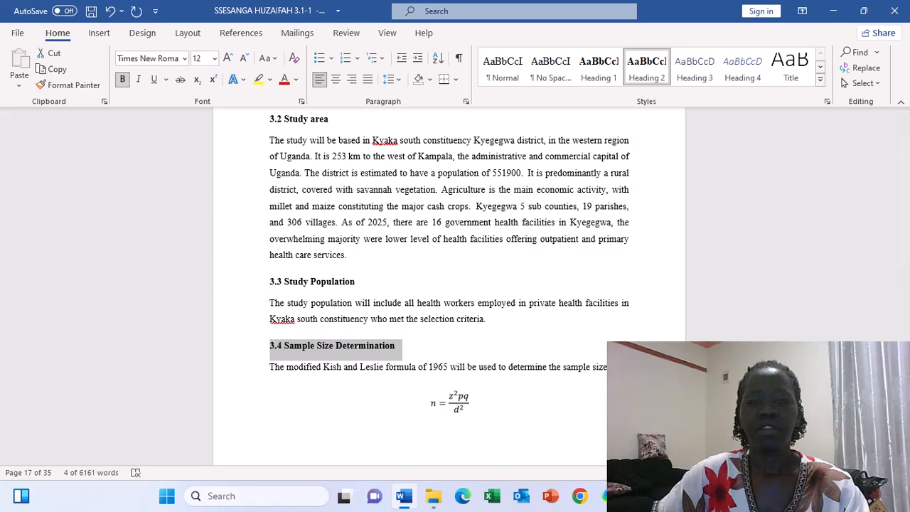
Insert an Automatic Table 2 table of contents on the blank area of page 3, before the abbreviations and acronyms
scroll(582, 405, "down", 18)
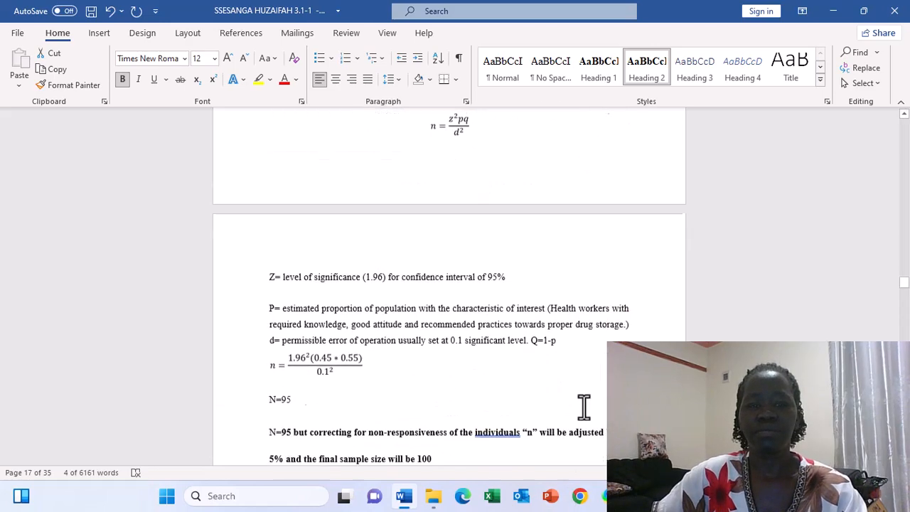
scroll(587, 398, "down", 12)
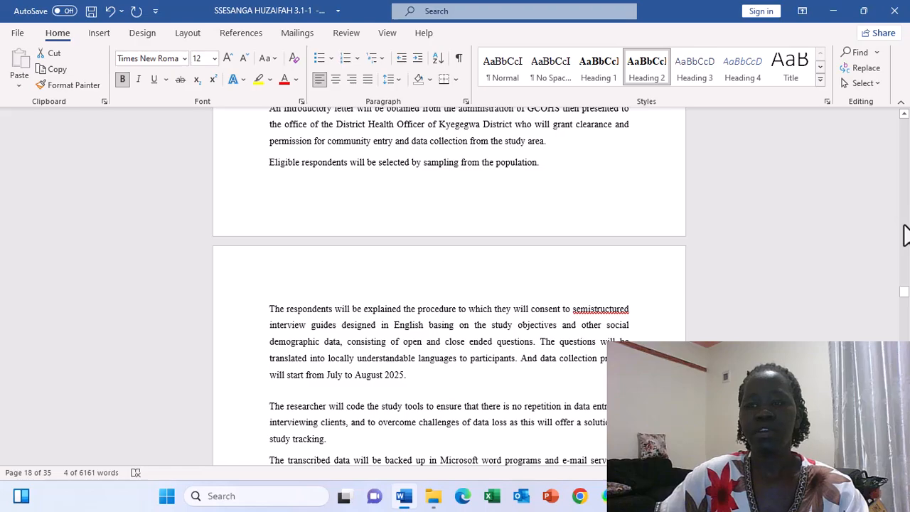
scroll(904, 234, "up", 2)
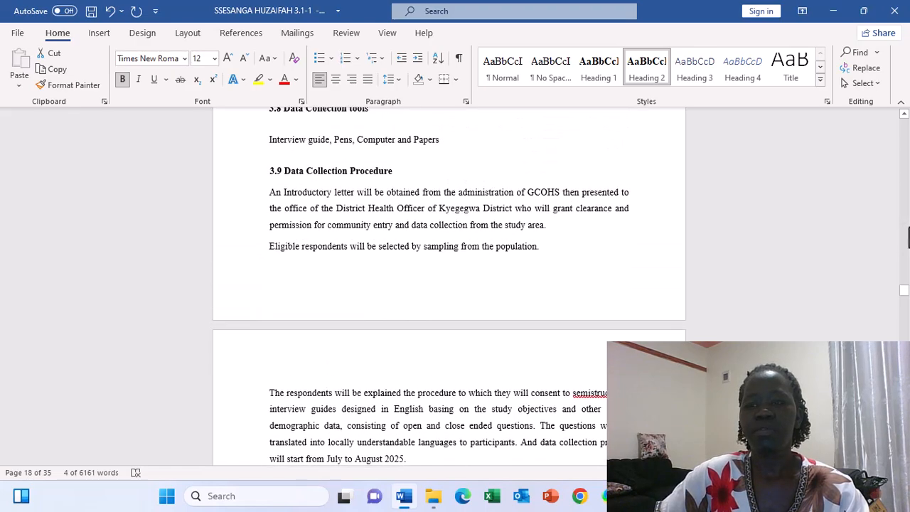
left_click_drag(908, 228, 903, 152)
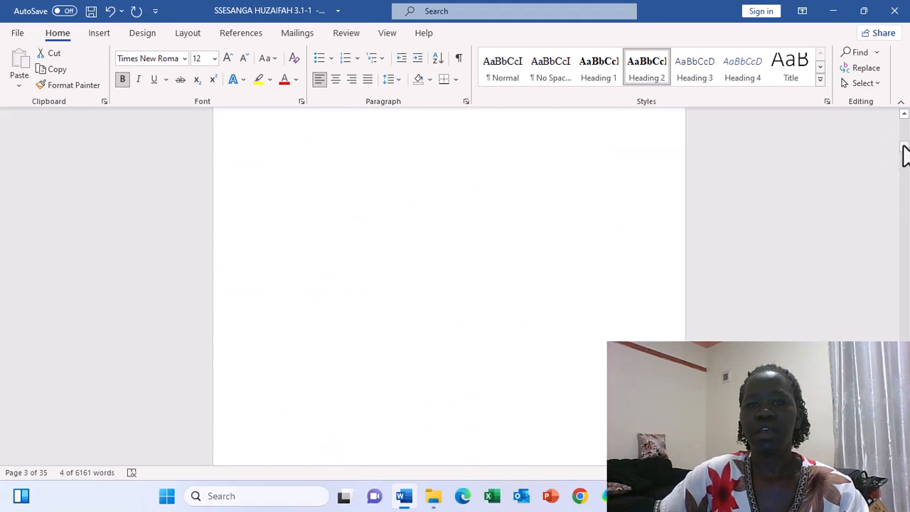
left_click(410, 240)
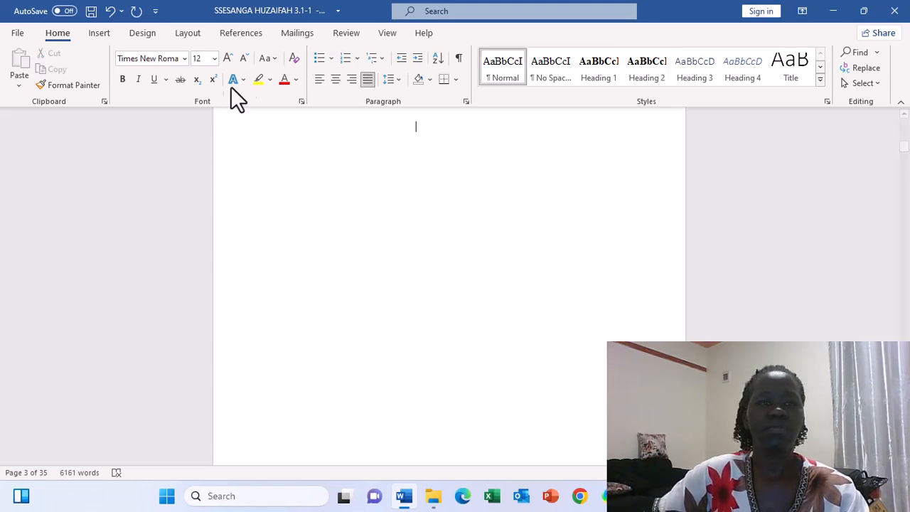
left_click(241, 34)
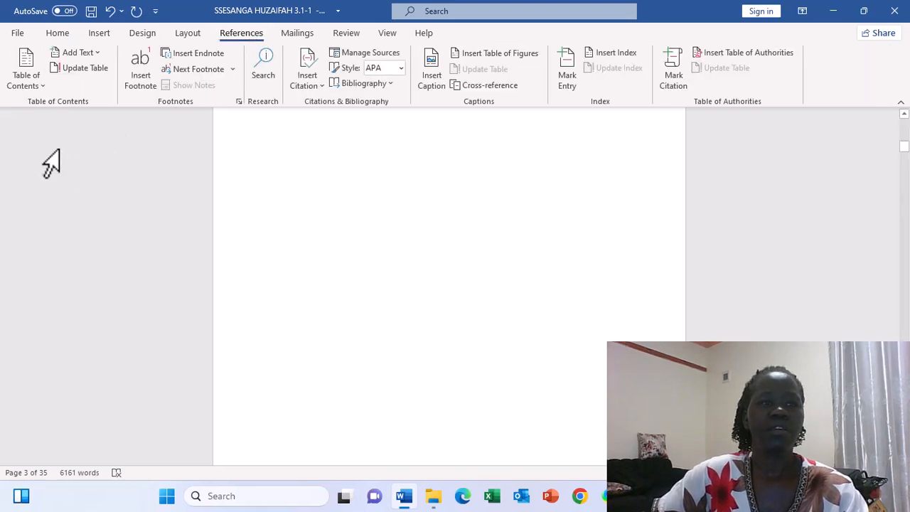
left_click(41, 84)
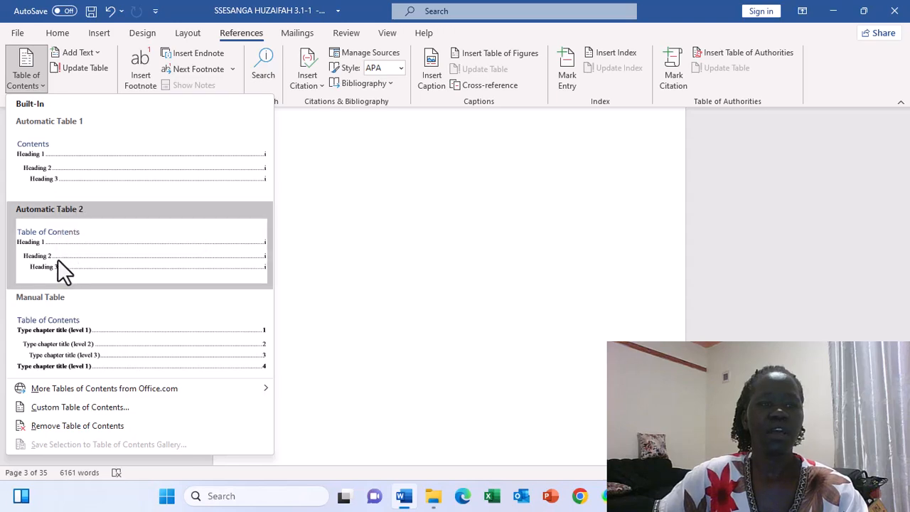
key("Escape")
key("ctrl+z")
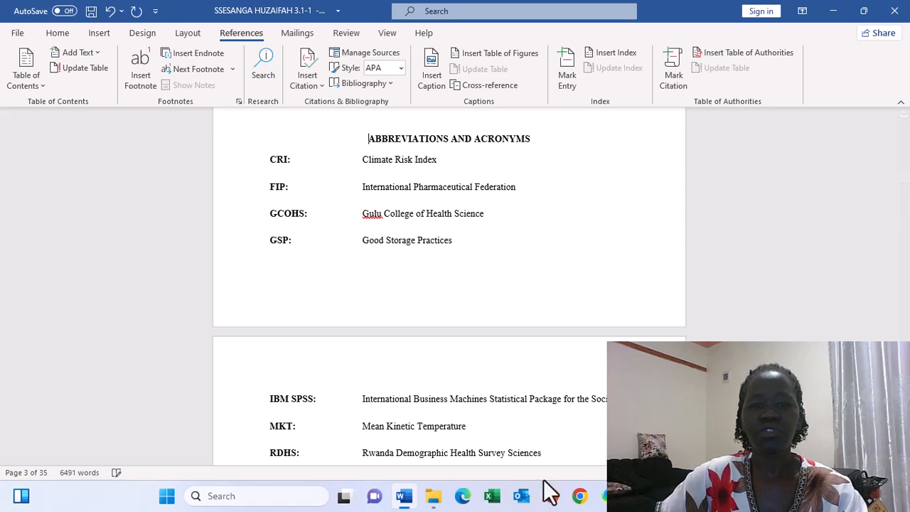
Examine the generated table of contents, checking the entries and page numbers for the chapters, subheadings, references and appendices
scroll(614, 334, "up", 4)
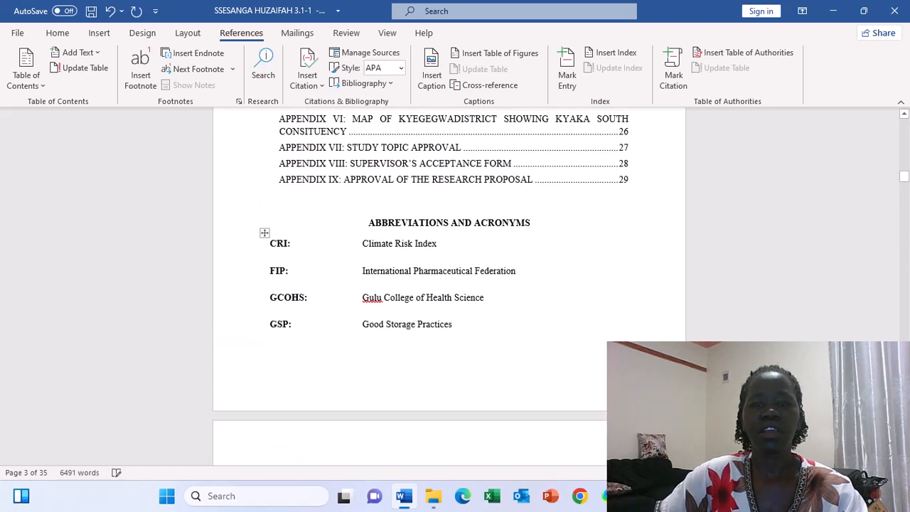
scroll(614, 334, "up", 4)
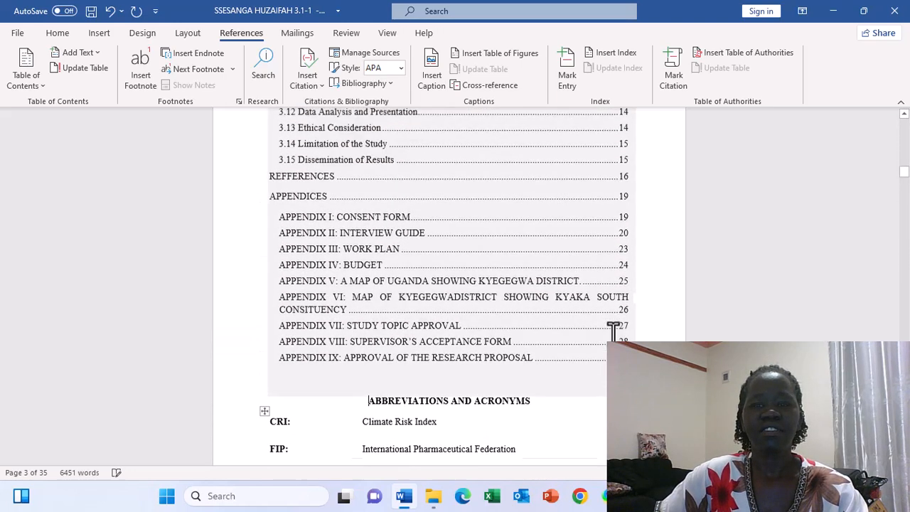
scroll(613, 330, "up", 5)
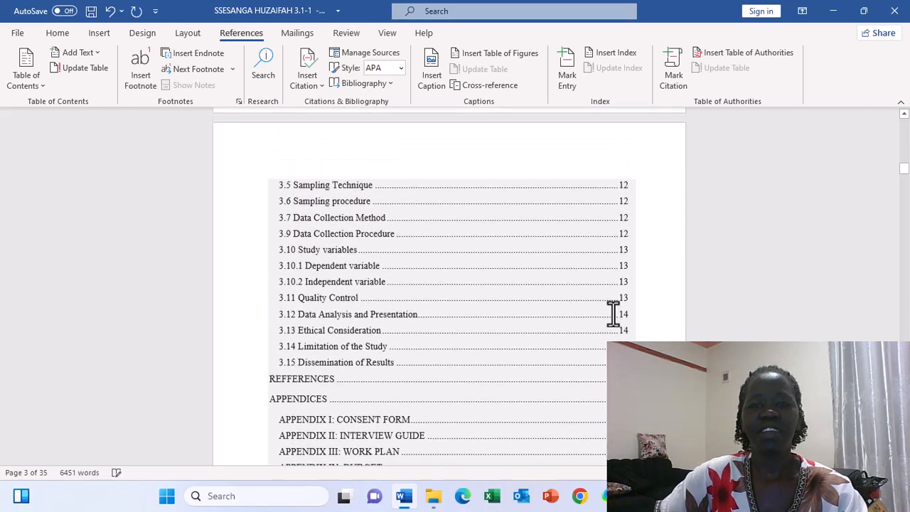
scroll(613, 313, "down", 5)
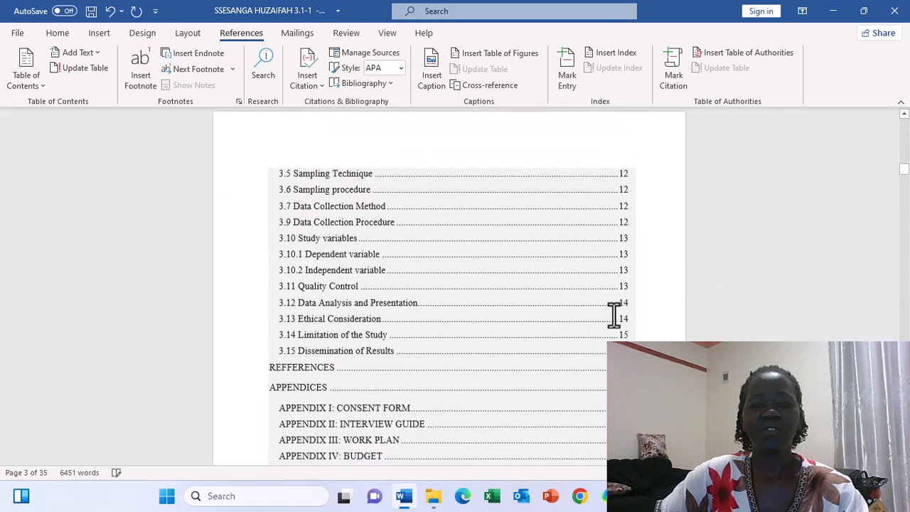
scroll(614, 319, "down", 3)
scroll(616, 320, "up", 3)
scroll(618, 323, "up", 7)
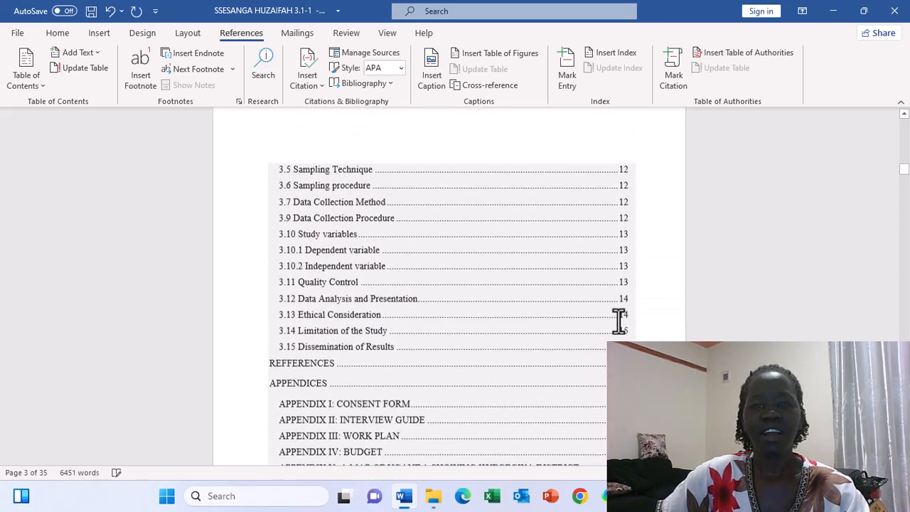
scroll(618, 320, "up", 5)
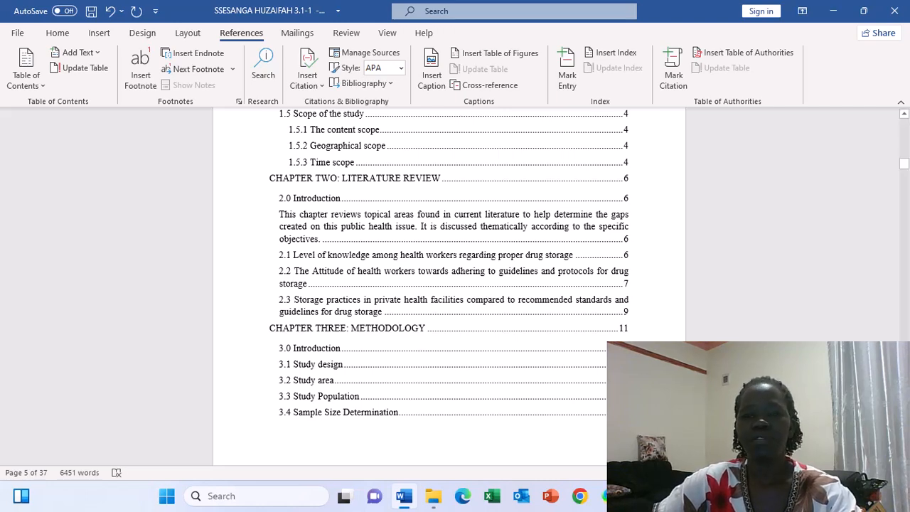
scroll(448, 263, "down", 1)
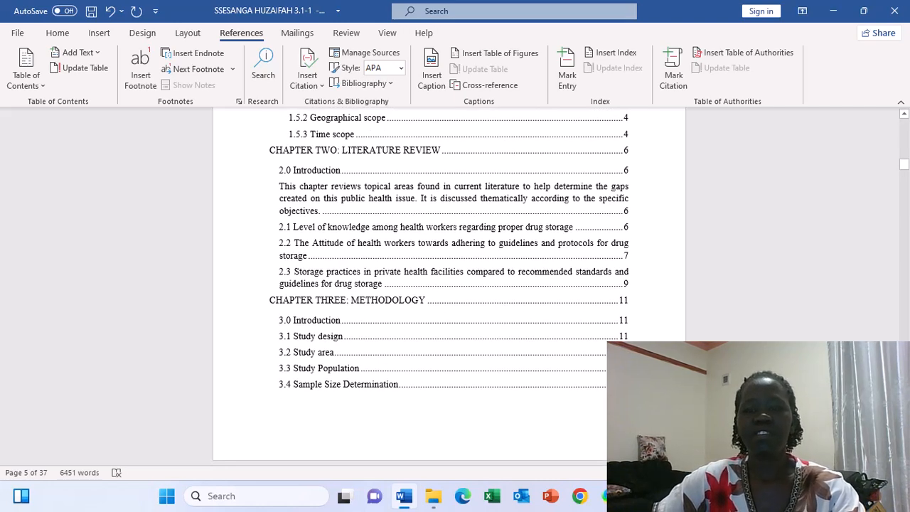